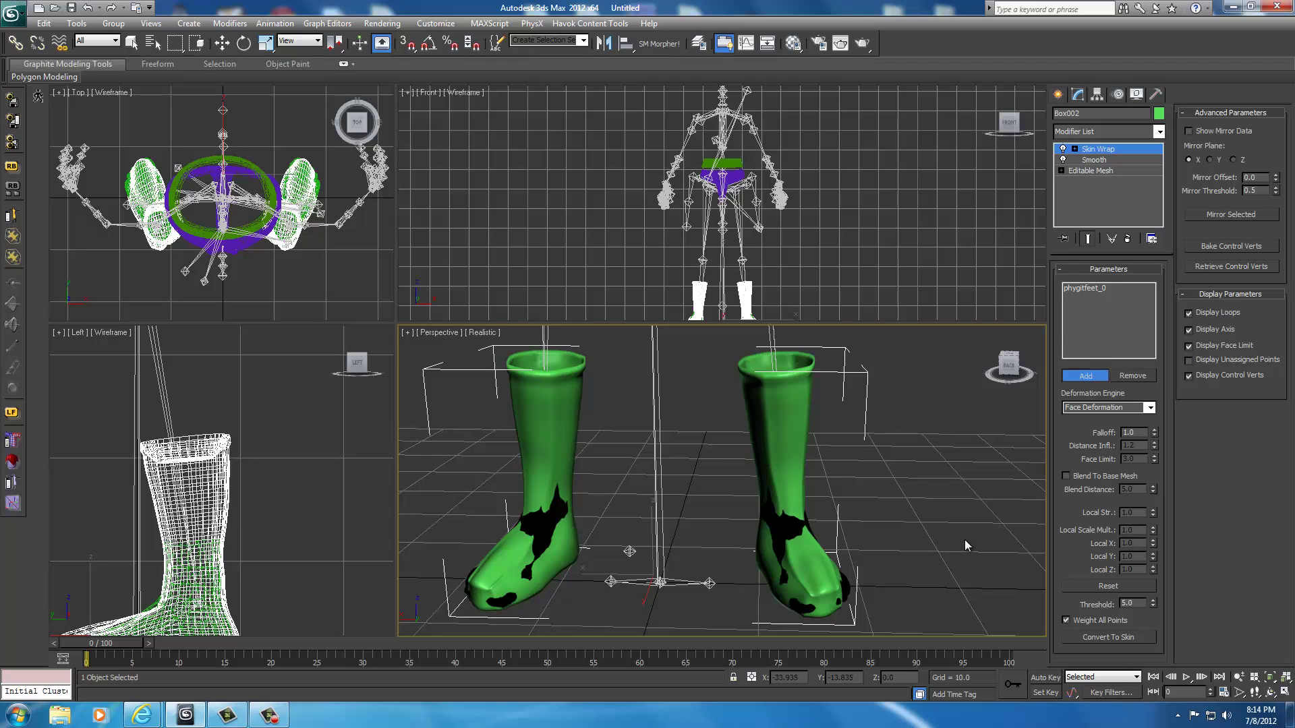
Convert the boots' Skin Wrap to a Skin modifier and delete the Skin Wrap from the modifier stack
{"action": "left_click", "coordinate": [1102, 637]}
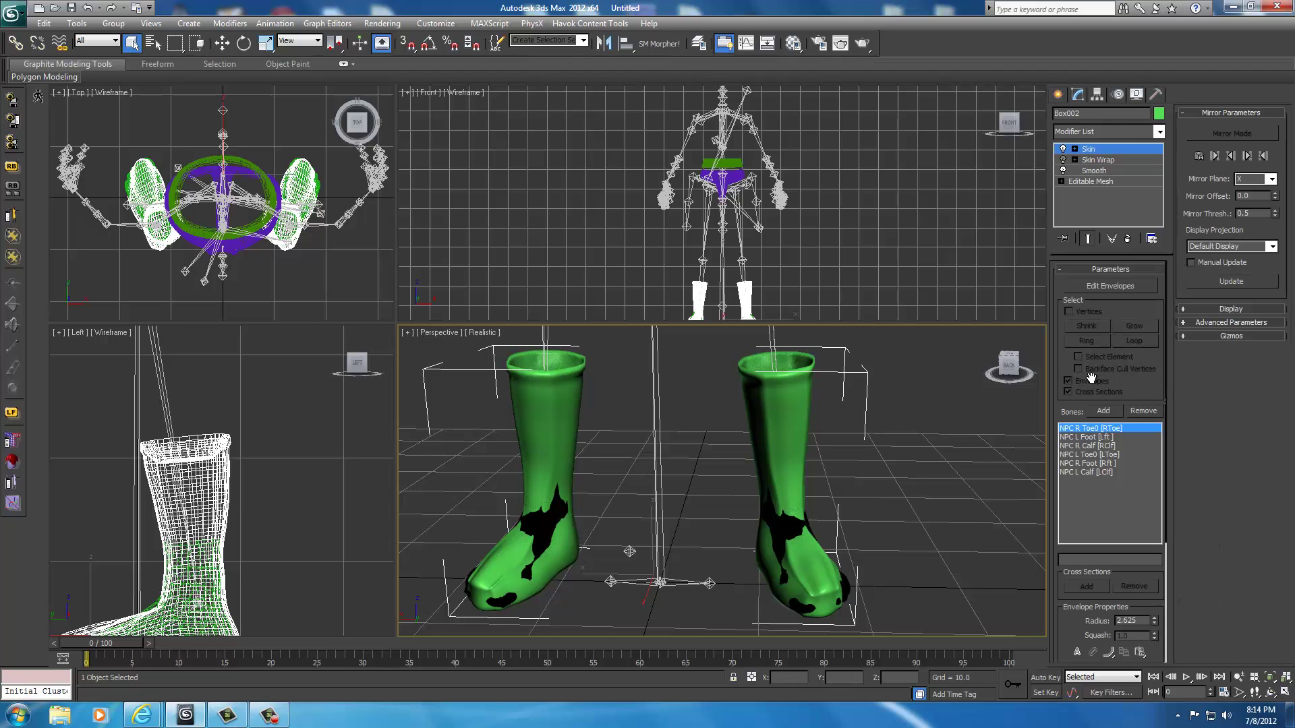
{"action": "left_click", "coordinate": [1098, 159]}
{"action": "right_click", "coordinate": [1098, 160]}
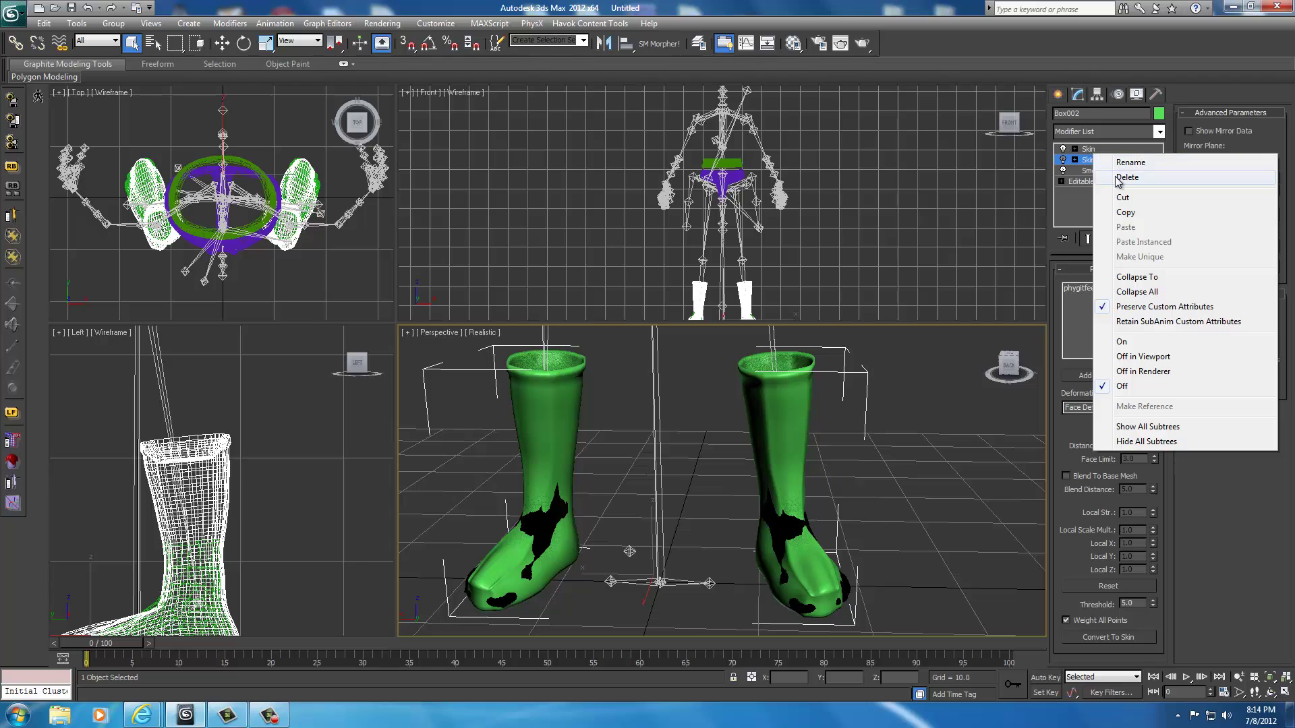
{"action": "left_click", "coordinate": [1104, 174]}
Add a BSDismemberSkin modifier to the boots, select all their faces, and assign the body part Skyrim Feet
{"action": "left_click", "coordinate": [1159, 131]}
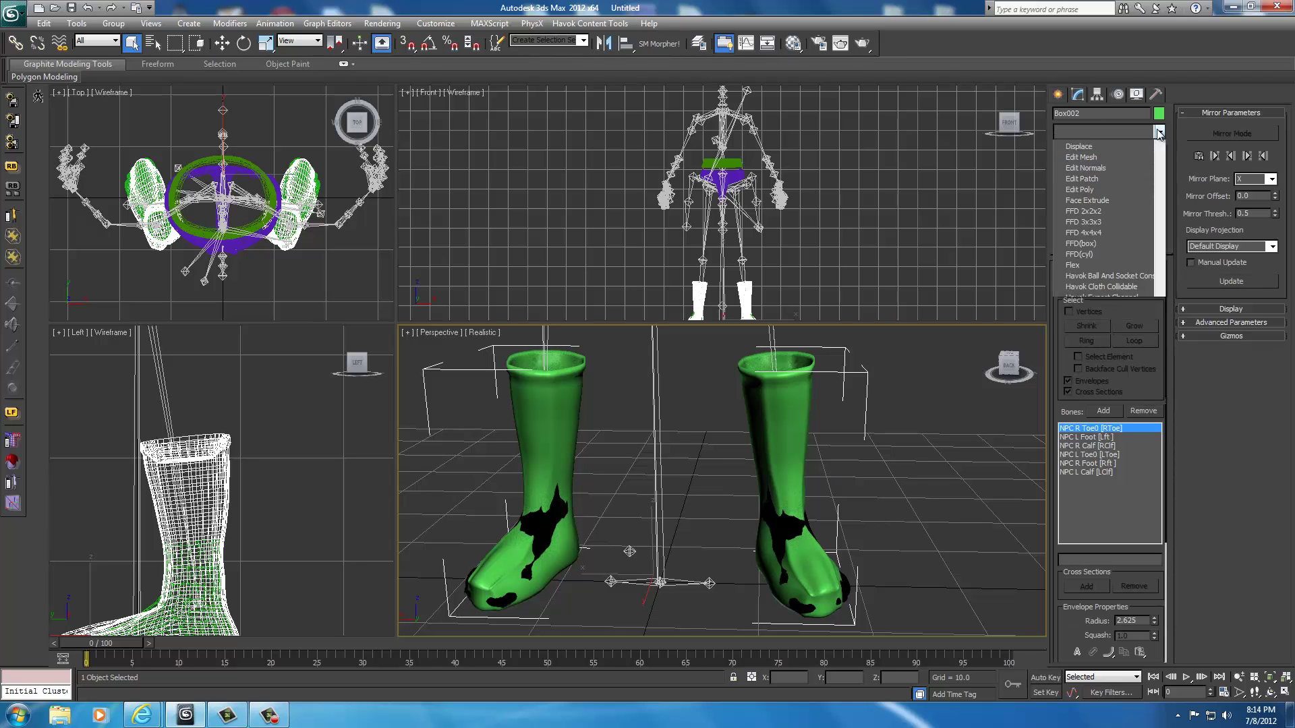
{"action": "left_click", "coordinate": [1111, 415]}
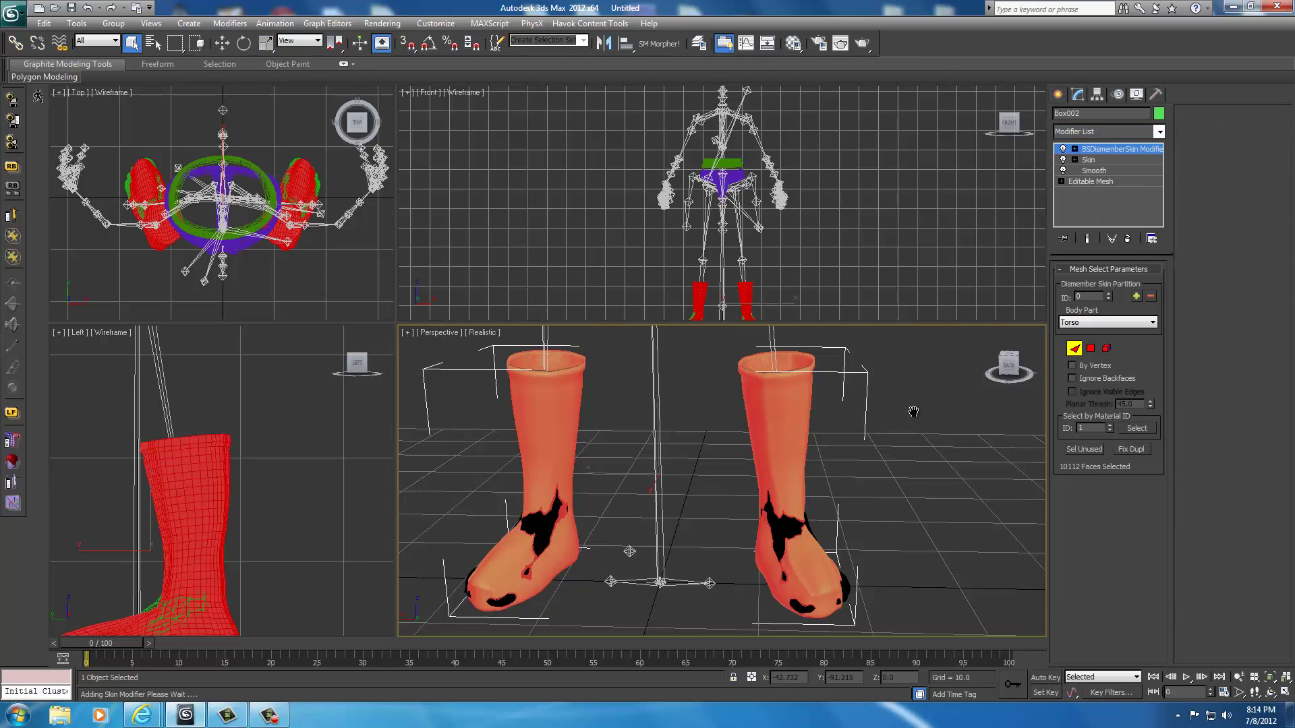
{"action": "scroll", "coordinate": [877, 404], "scroll_direction": "down", "scroll_amount": 5}
{"action": "left_click_drag", "start_coordinate": [577, 380], "coordinate": [945, 639]}
{"action": "scroll", "coordinate": [863, 441], "scroll_direction": "up", "scroll_amount": 5}
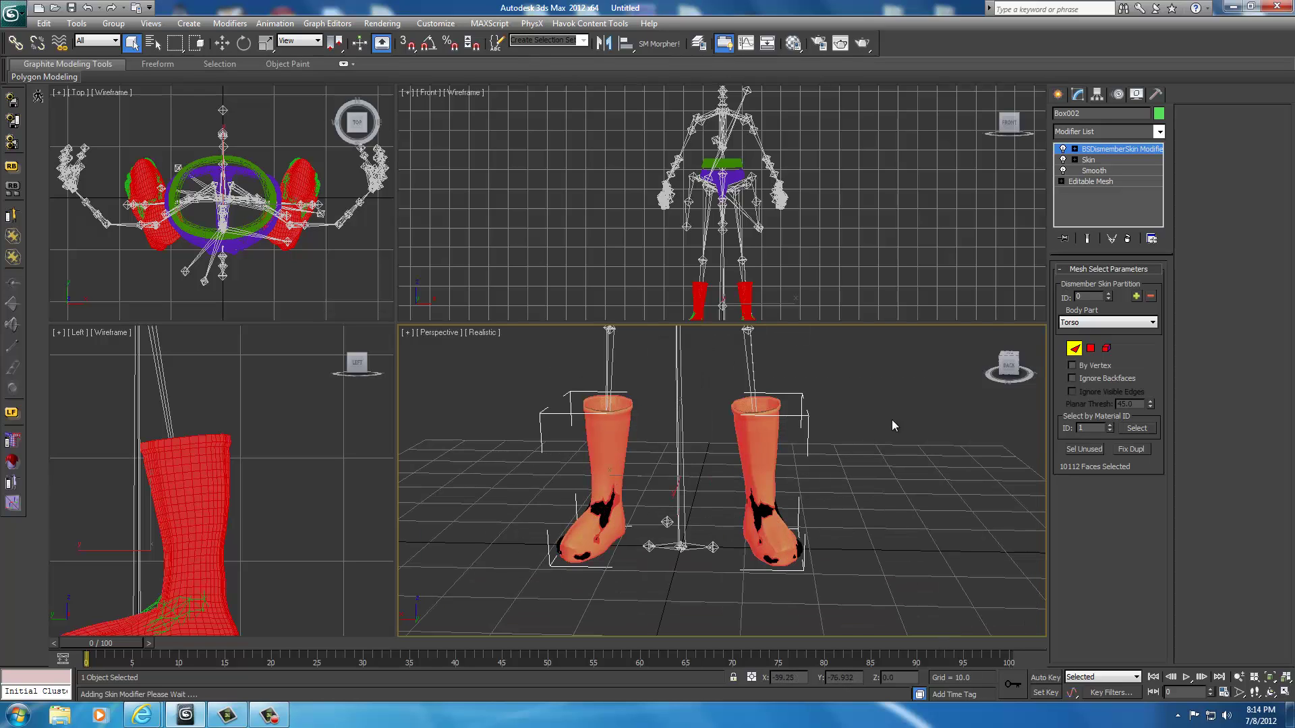
{"action": "left_click", "coordinate": [1098, 322]}
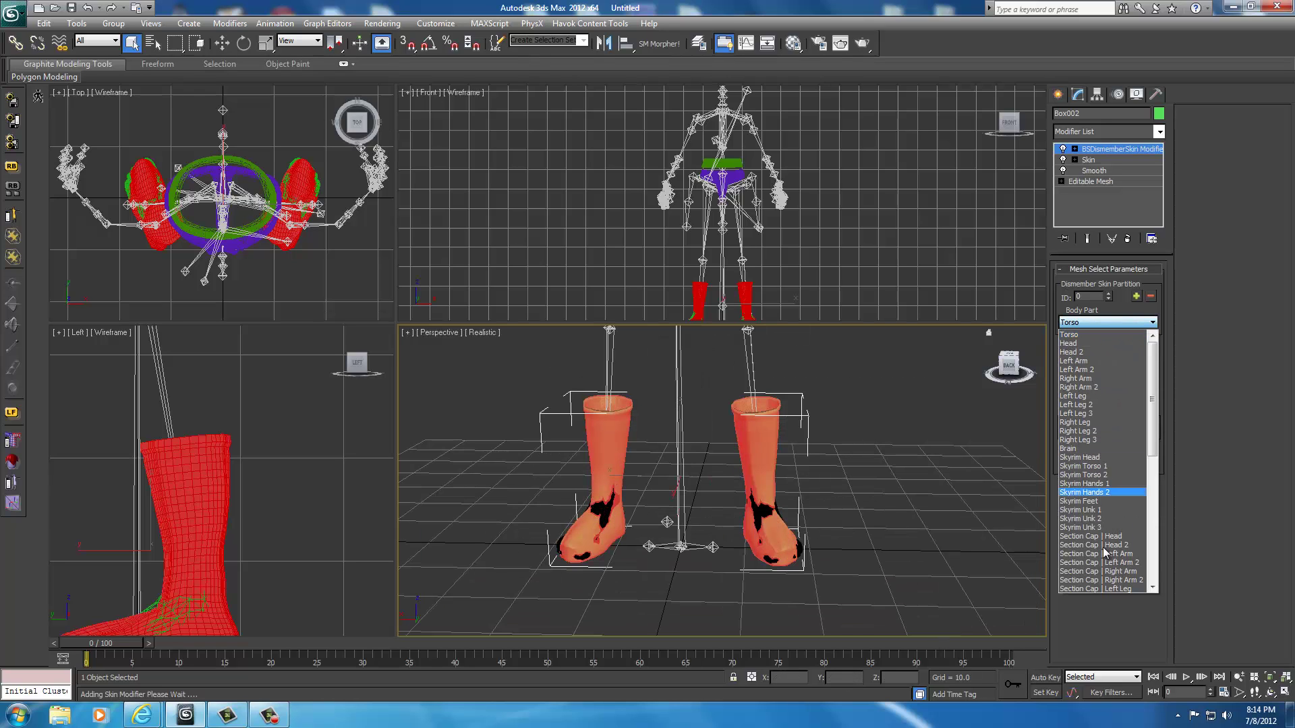
{"action": "left_click", "coordinate": [1073, 502]}
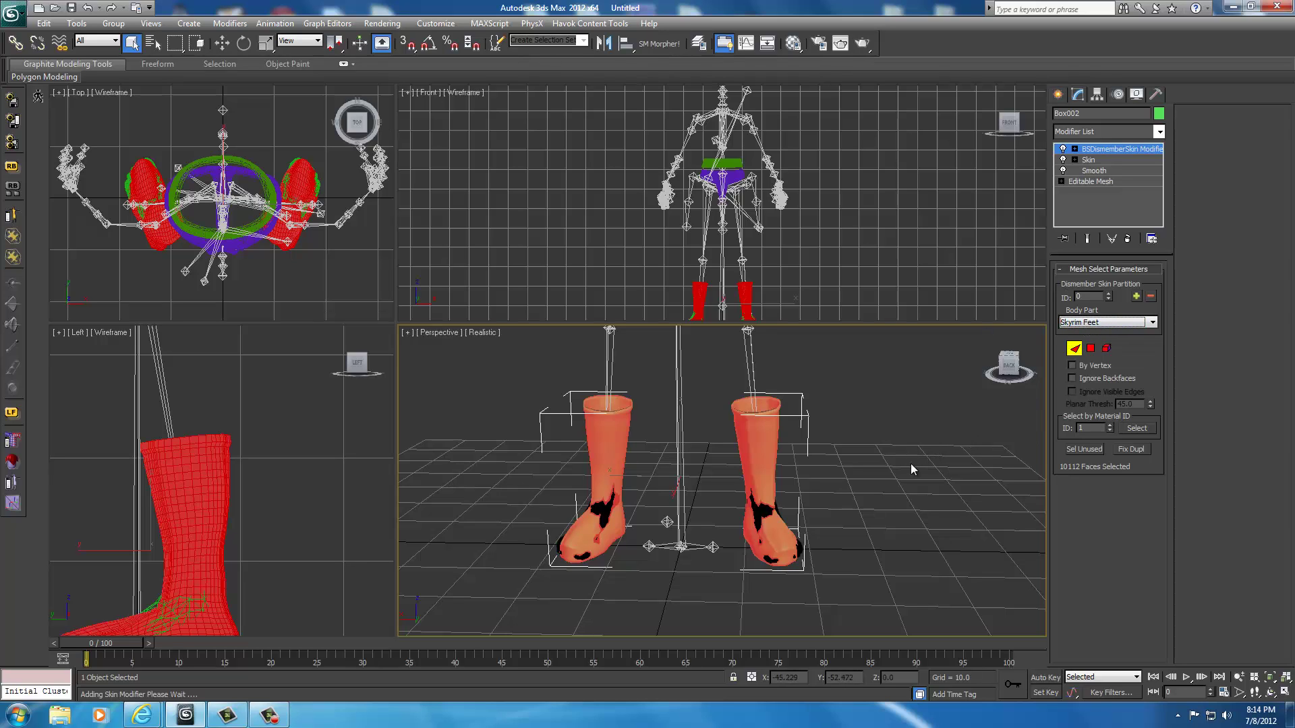
Leave the boots' dismember modifier and delete the phygitfeet_0 mesh that shows through them
{"action": "mouse_move", "coordinate": [884, 463]}
{"action": "middle_mouse_down"}
{"action": "mouse_move", "coordinate": [879, 515]}
{"action": "mouse_move", "coordinate": [876, 429]}
{"action": "mouse_move", "coordinate": [875, 443]}
{"action": "middle_mouse_up"}
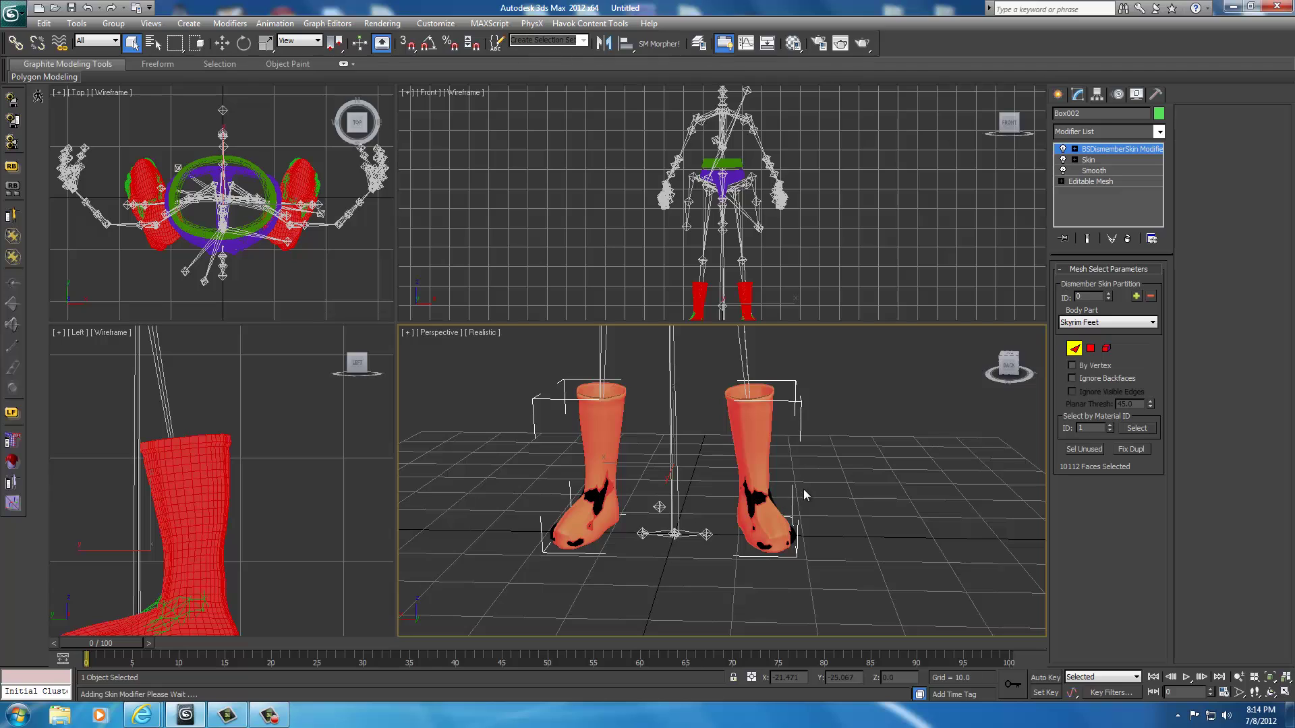
{"action": "scroll", "coordinate": [804, 495], "scroll_direction": "up", "scroll_amount": 5}
{"action": "scroll", "coordinate": [804, 495], "scroll_direction": "down", "scroll_amount": 3}
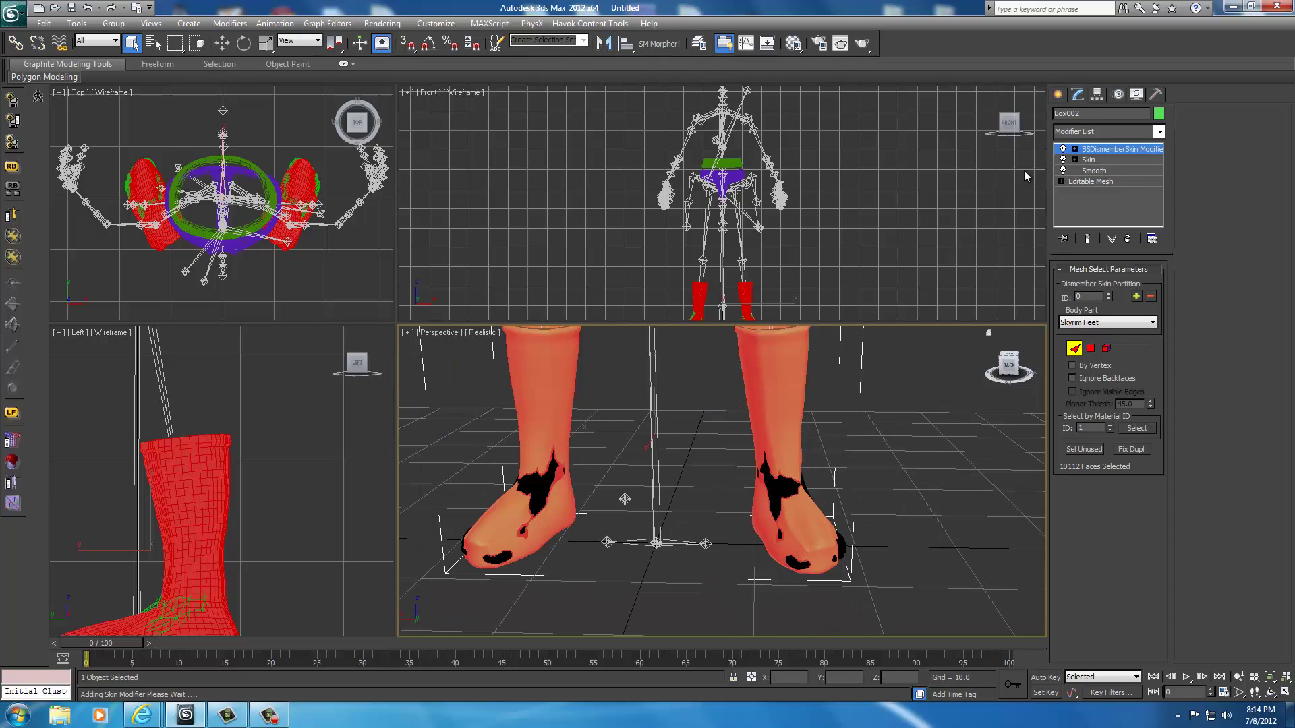
{"action": "left_click", "coordinate": [1057, 99]}
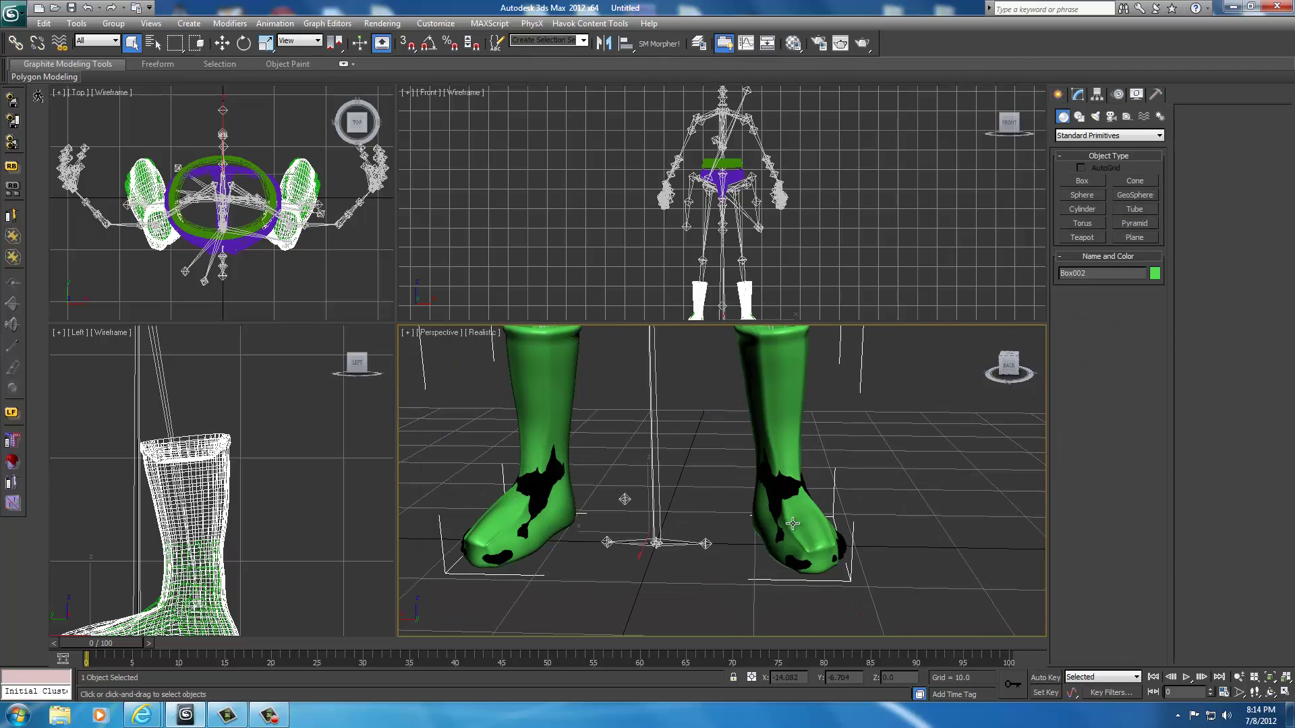
{"action": "left_click", "coordinate": [780, 490]}
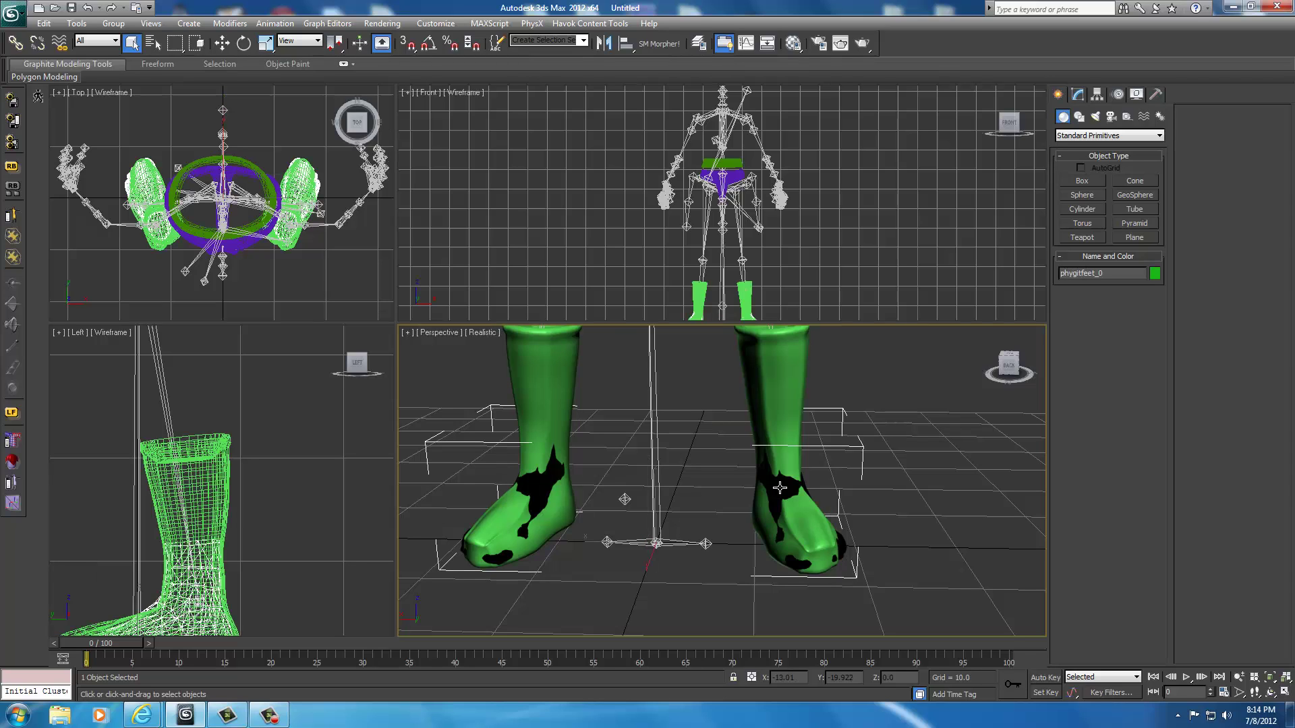
{"action": "key", "text": "ctrl+d"}
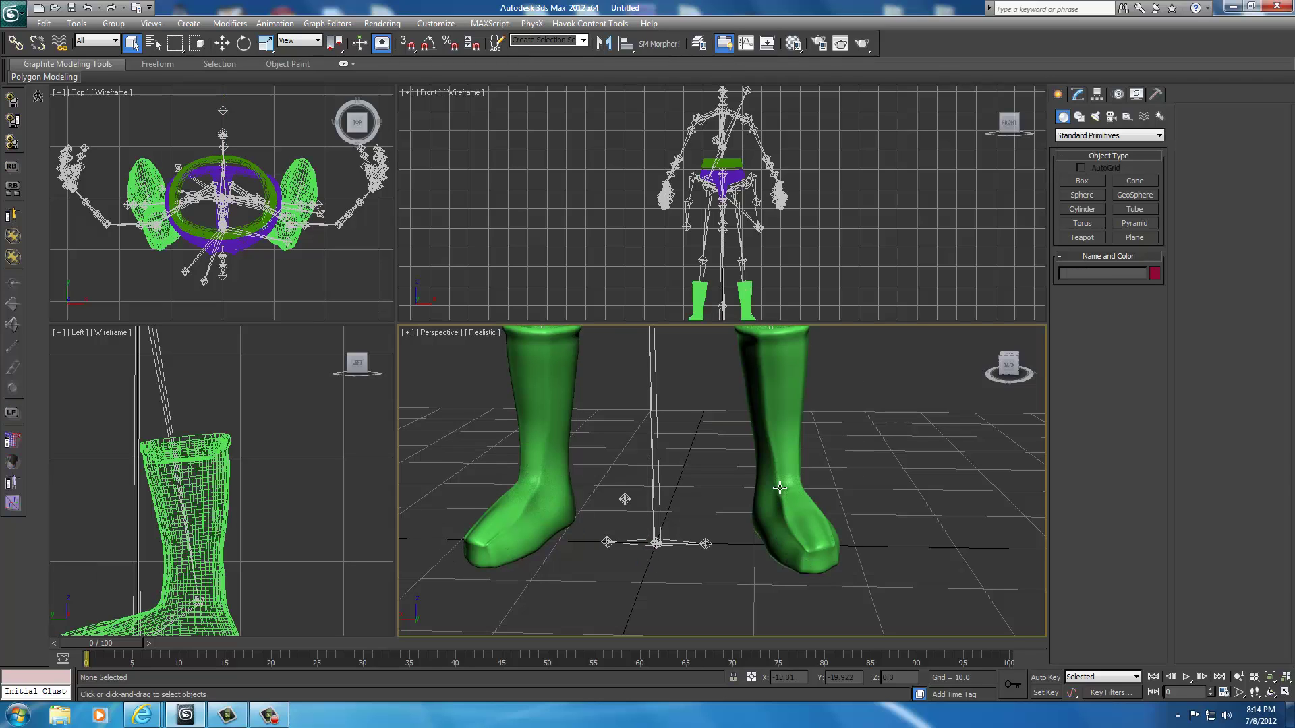
Delete the leftover belt and brief meshes around the skeleton's pelvis, keeping the boots and bones
{"action": "scroll", "coordinate": [867, 488], "scroll_direction": "down", "scroll_amount": 5}
{"action": "middle_click_drag", "start_coordinate": [843, 433], "coordinate": [838, 552]}
{"action": "left_click", "coordinate": [702, 415]}
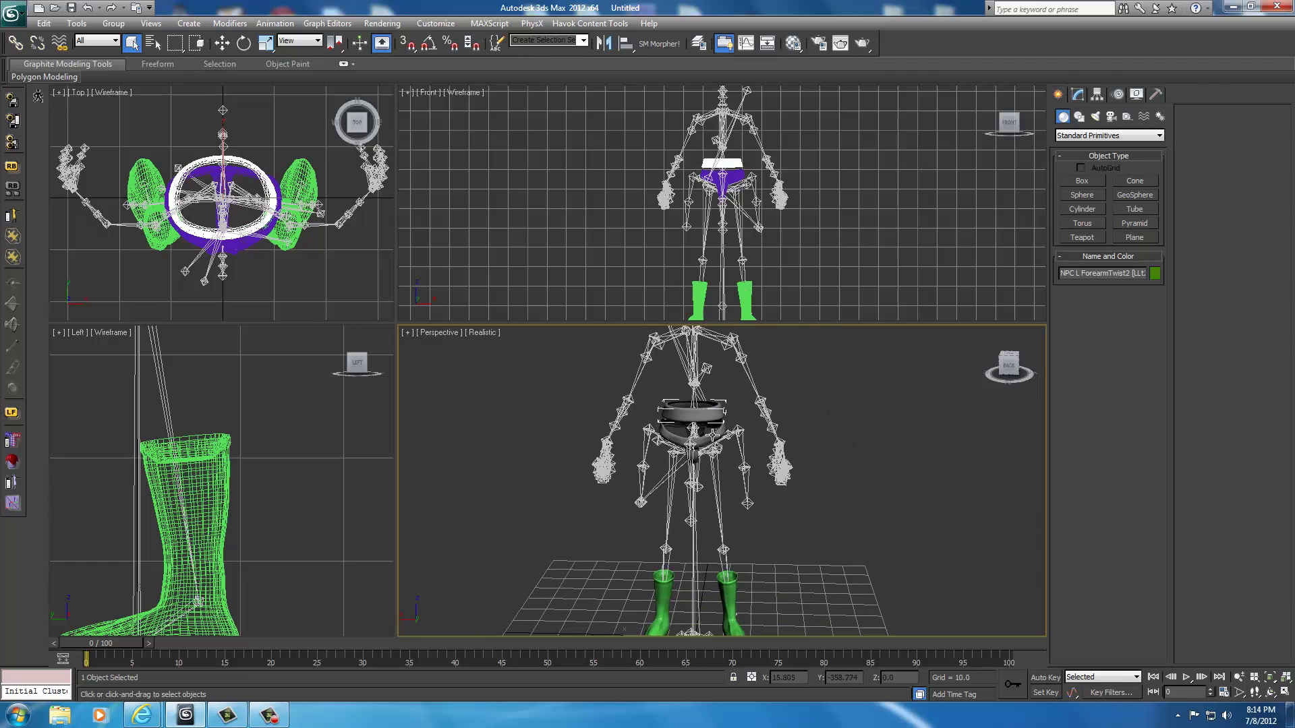
{"action": "key", "text": "Delete"}
{"action": "middle_click_drag", "start_coordinate": [800, 558], "coordinate": [795, 438]}
{"action": "scroll", "coordinate": [794, 438], "scroll_direction": "up", "scroll_amount": 5}
{"action": "scroll", "coordinate": [798, 445], "scroll_direction": "up", "scroll_amount": 1}
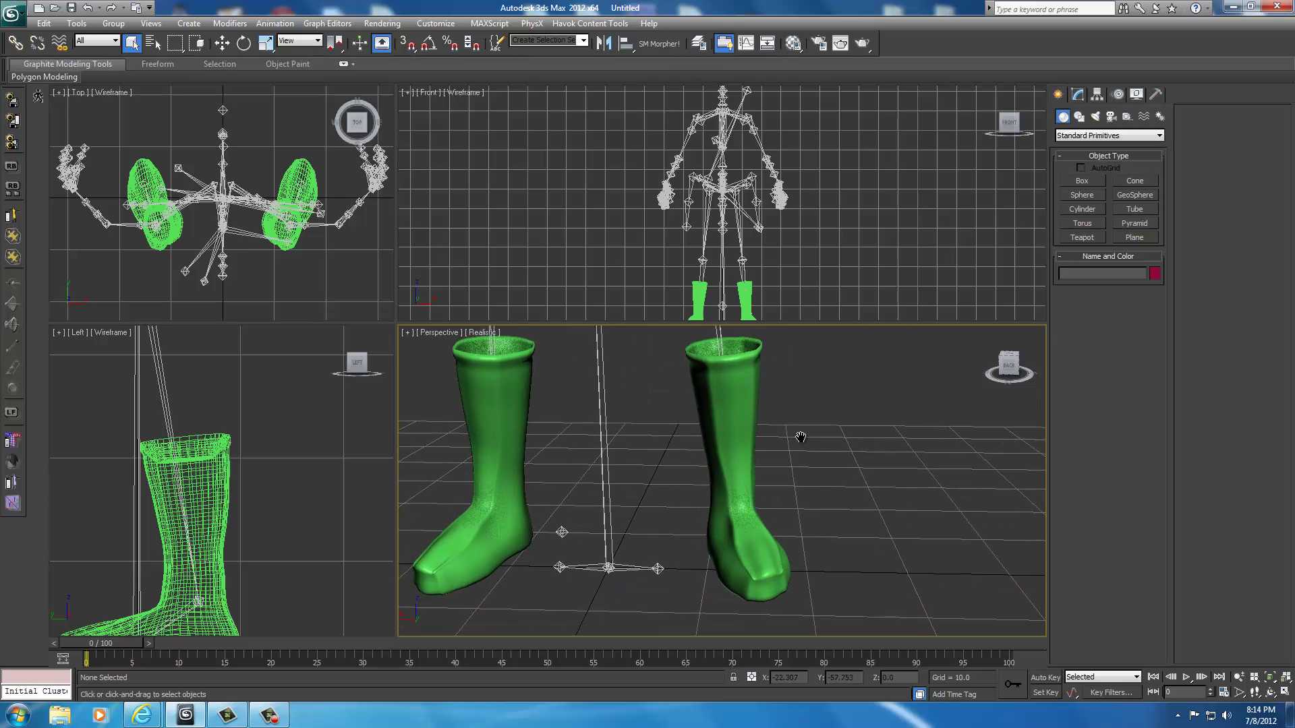
{"action": "mouse_move", "coordinate": [1008, 365]}
{"action": "left_mouse_down"}
{"action": "mouse_move", "coordinate": [971, 378]}
{"action": "mouse_move", "coordinate": [997, 372]}
{"action": "left_mouse_up"}
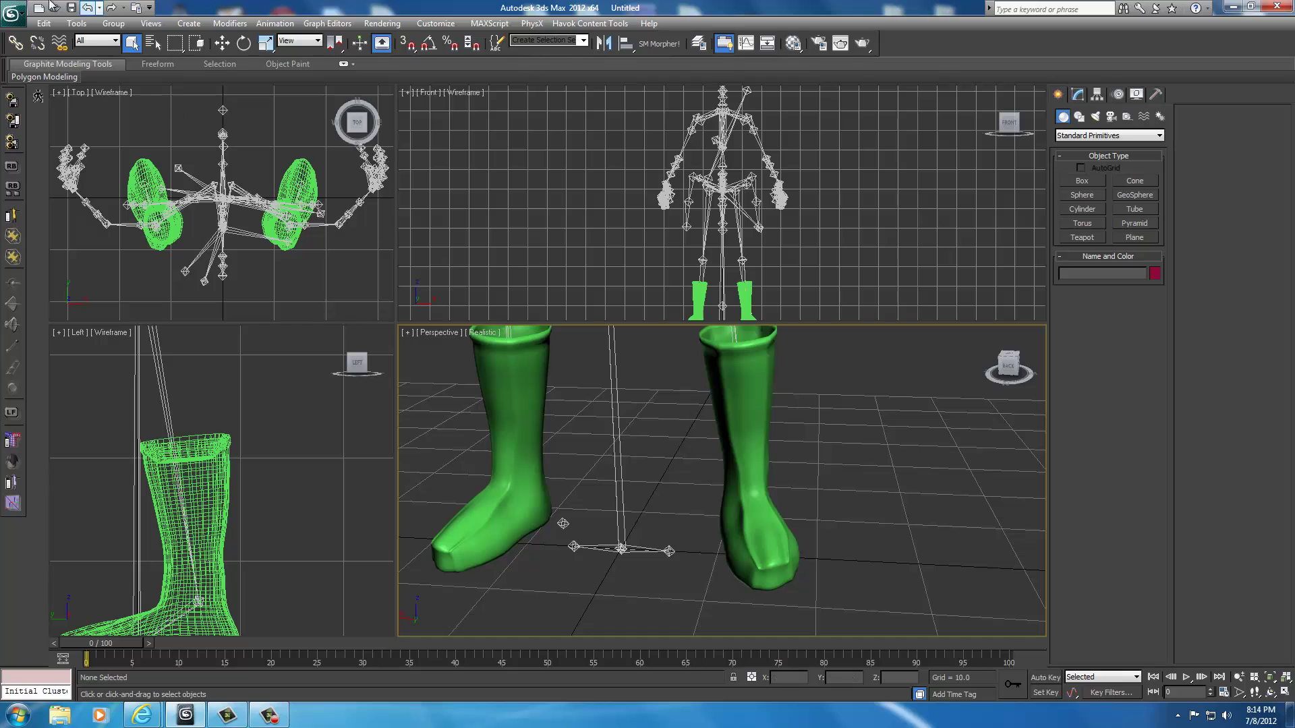
Start exporting the scene with the Netimmerse/Gamebryo (*.KF,*.NIF) file type
{"action": "left_click", "coordinate": [20, 15]}
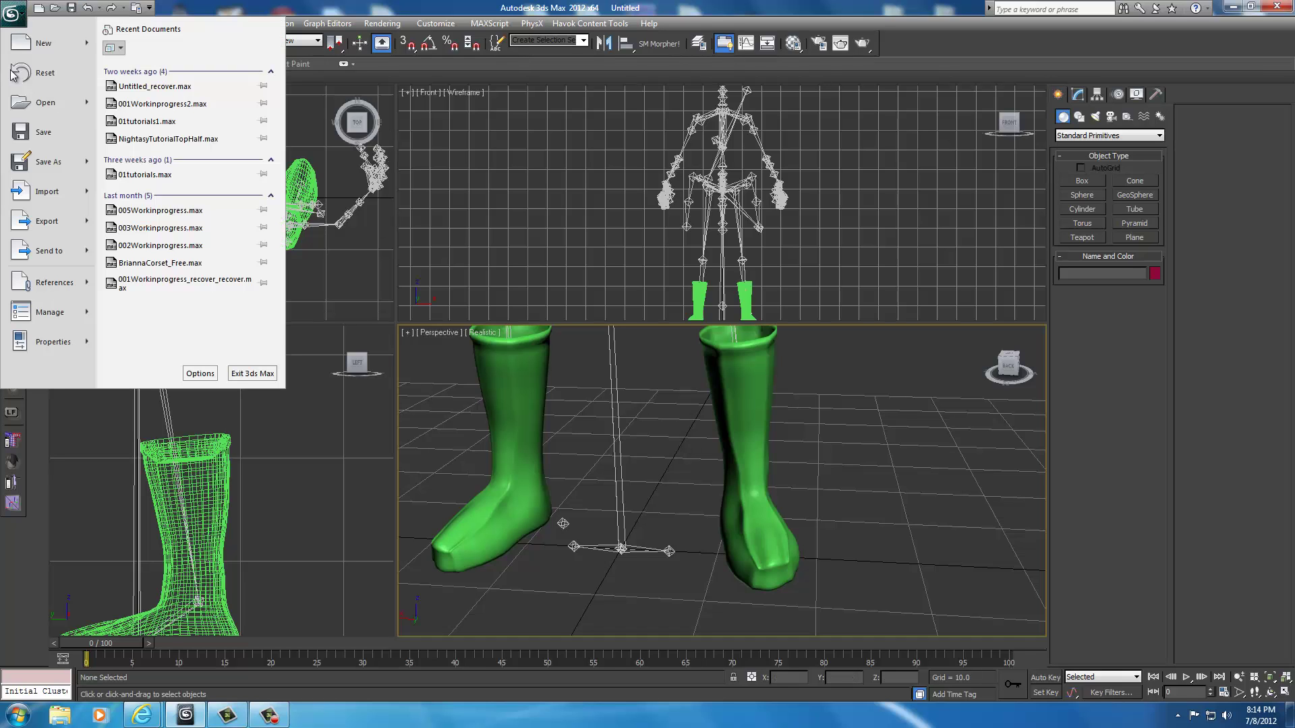
{"action": "left_click", "coordinate": [34, 228]}
{"action": "left_click", "coordinate": [134, 474]}
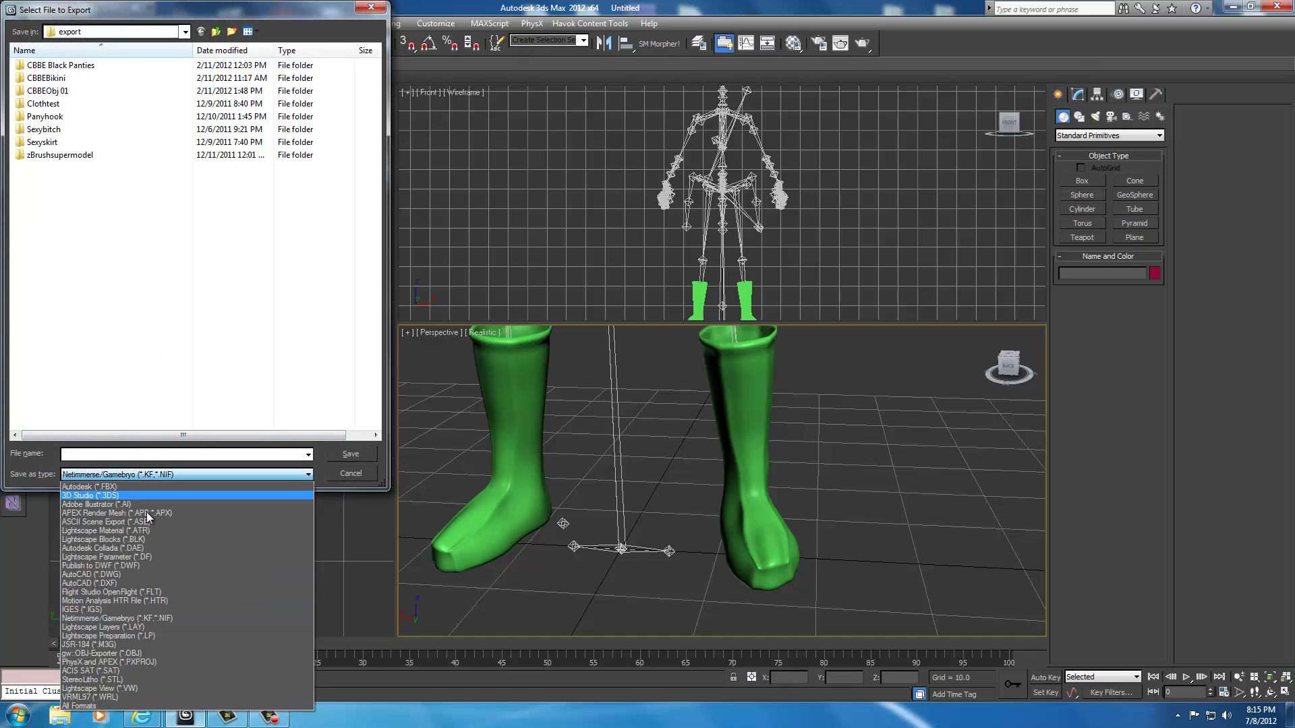
{"action": "left_click", "coordinate": [135, 619]}
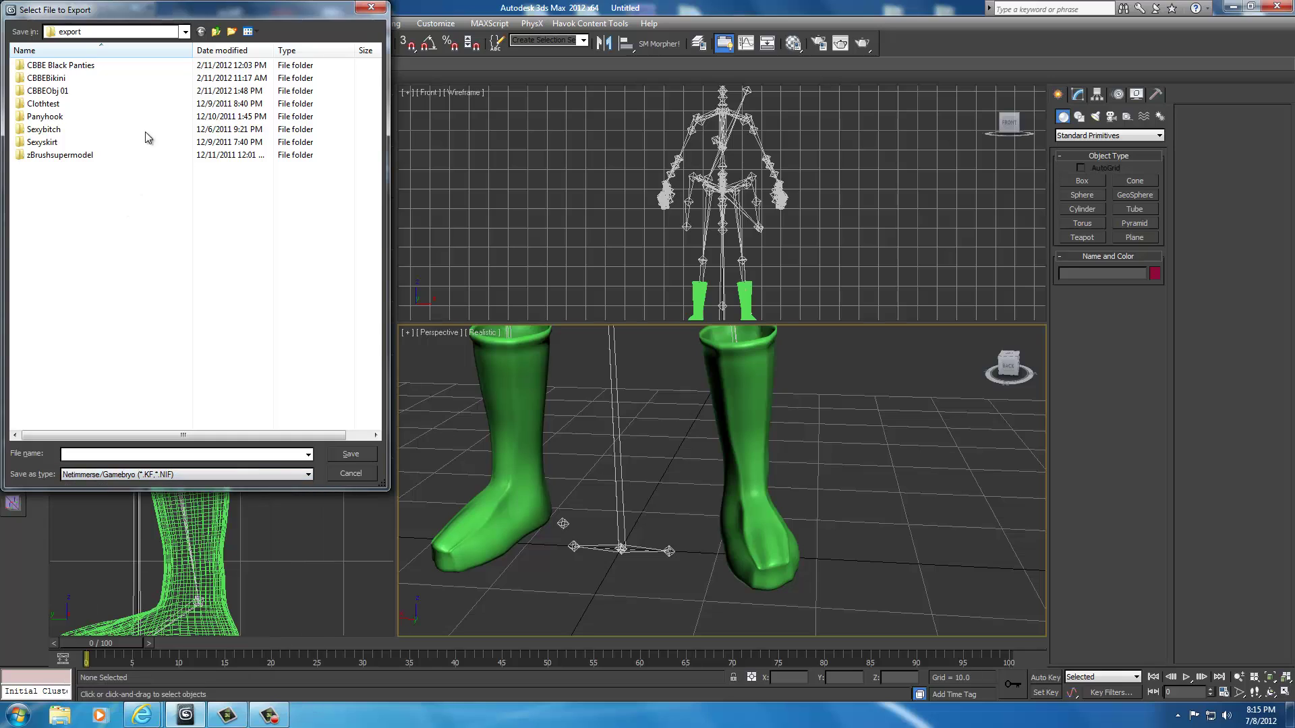
Save the export as boots in the UNP Custom Armors folder under data, meshes, armor, daedric, Test5
{"action": "left_click", "coordinate": [185, 32]}
{"action": "scroll", "coordinate": [107, 299], "scroll_direction": "down", "scroll_amount": 10}
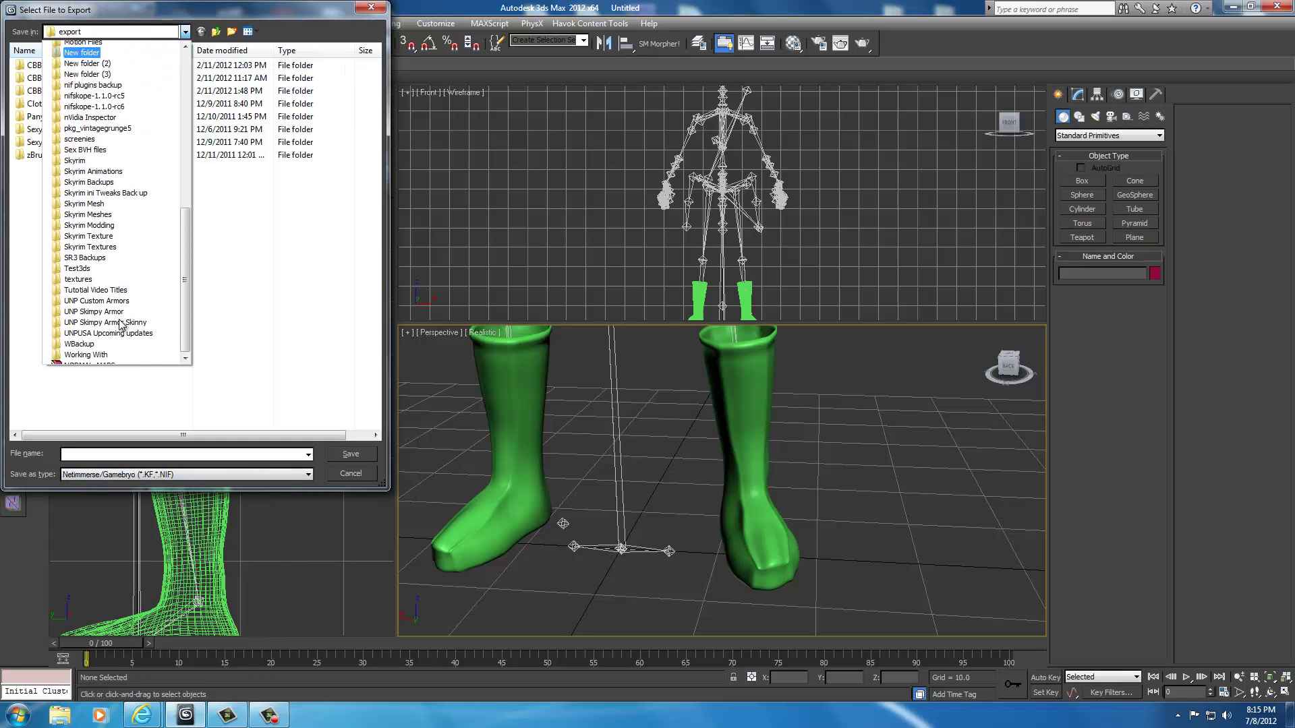
{"action": "left_click", "coordinate": [108, 299]}
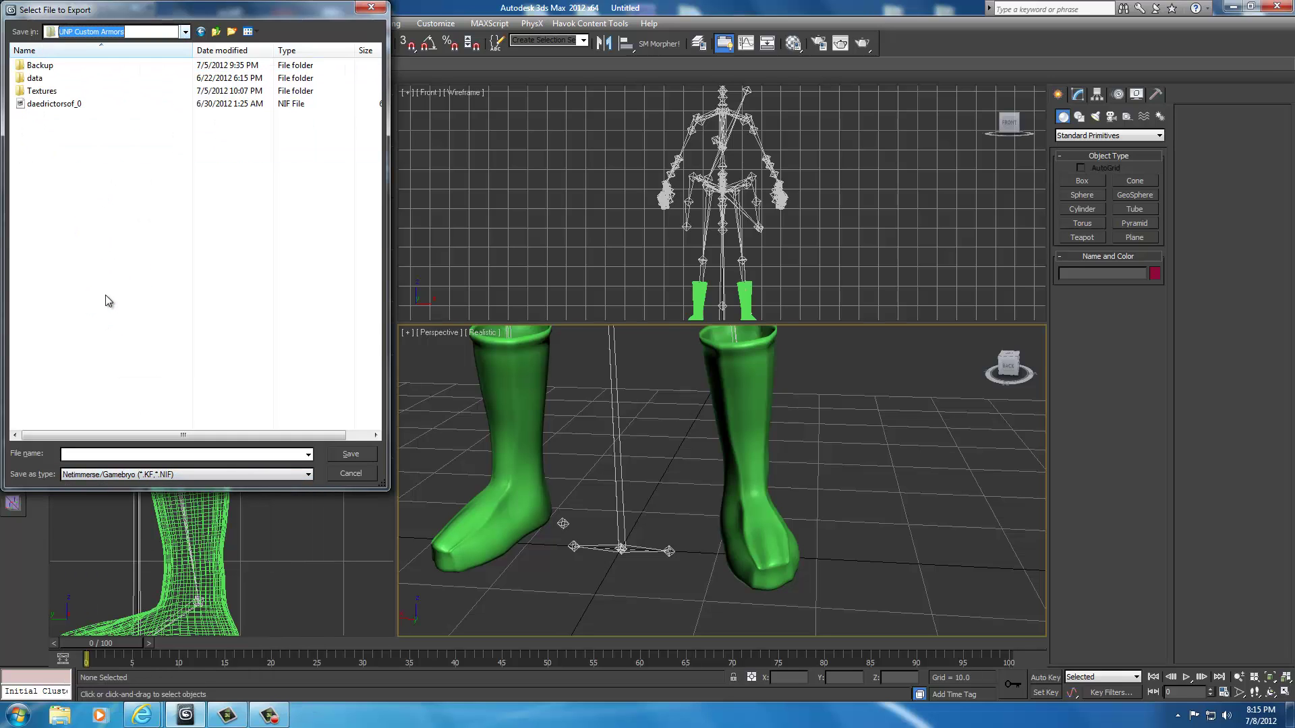
{"action": "left_click", "coordinate": [51, 82]}
{"action": "double_click", "coordinate": [40, 78]}
{"action": "double_click", "coordinate": [47, 65]}
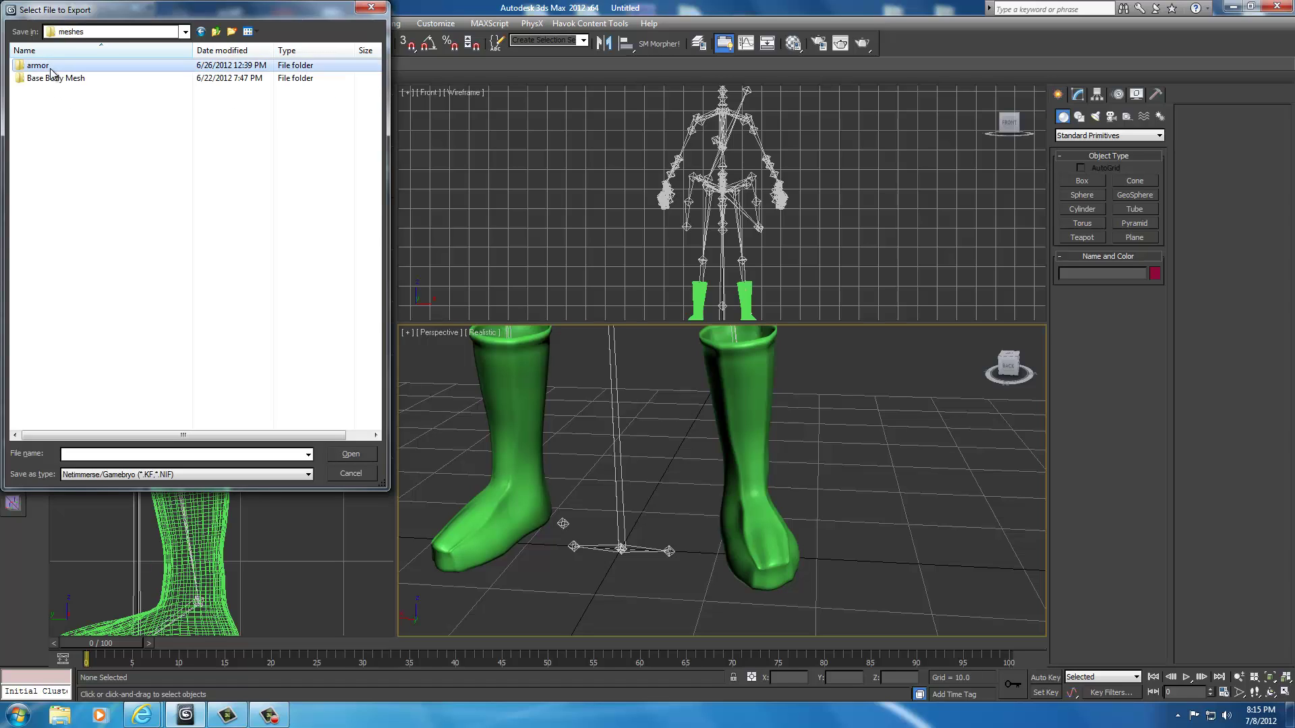
{"action": "double_click", "coordinate": [51, 67]}
{"action": "double_click", "coordinate": [48, 65]}
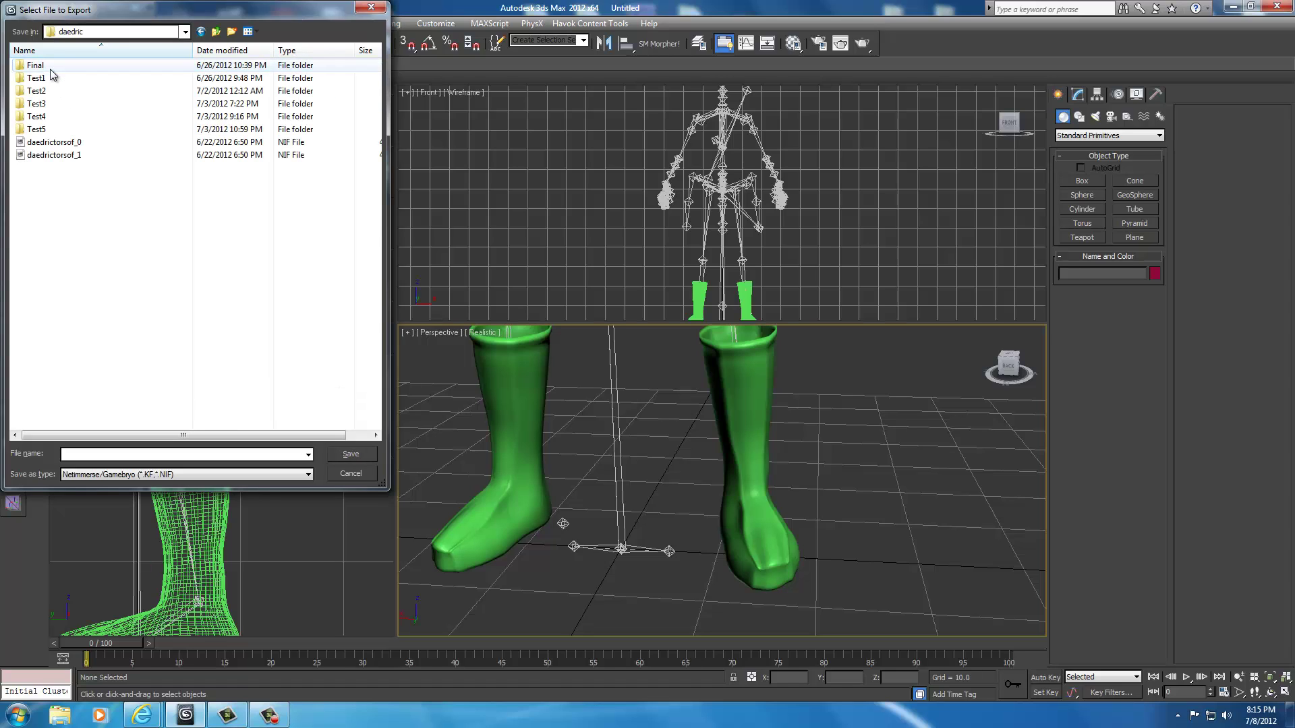
{"action": "double_click", "coordinate": [37, 131]}
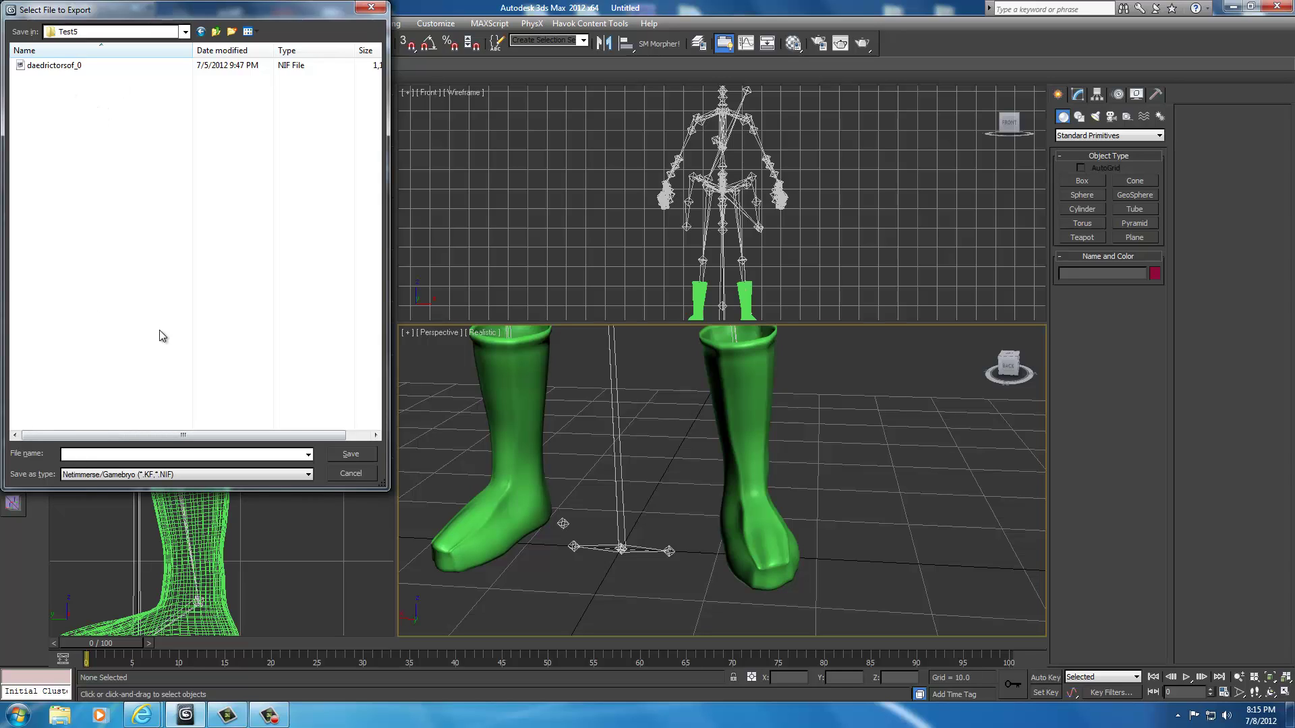
{"action": "type", "text": "boots"}
{"action": "left_click", "coordinate": [351, 455]}
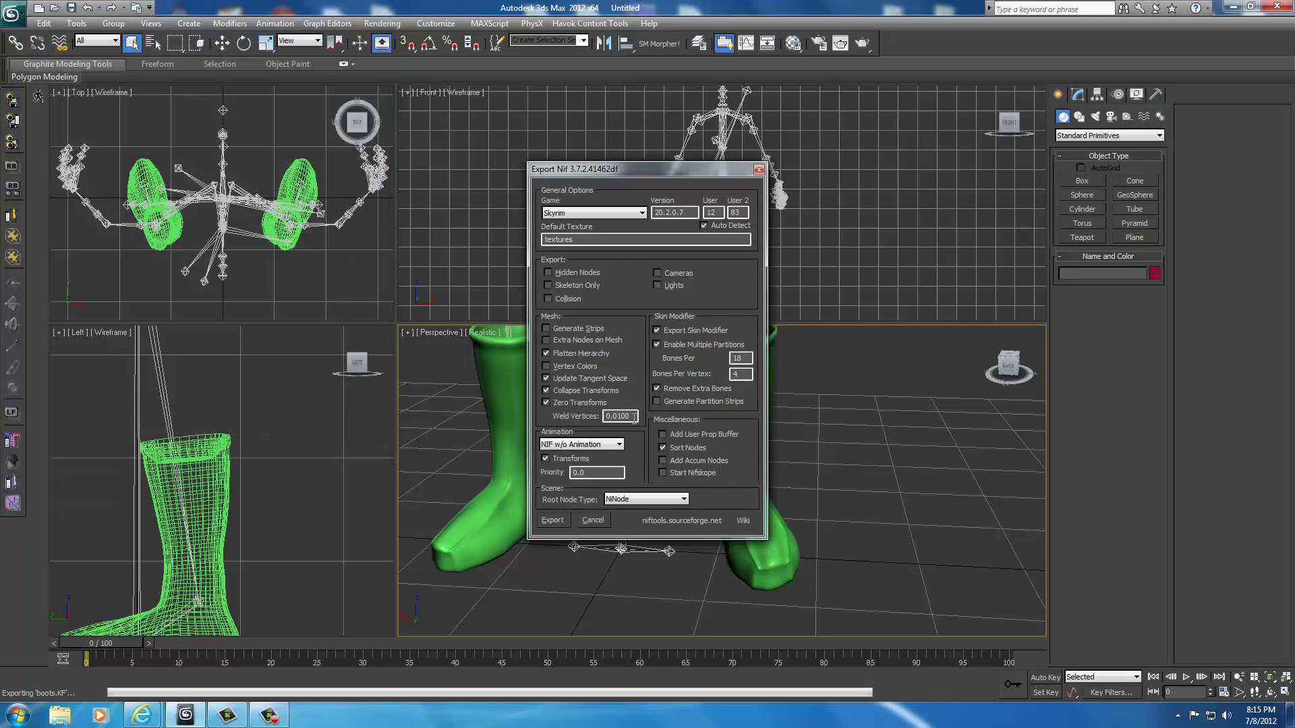
Clear the trailing digits of the Weld Vertices value and run the NIF export for Skyrim
{"action": "key", "text": "BackSpace"}
{"action": "key", "text": "BackSpace"}
{"action": "key", "text": "BackSpace"}
{"action": "left_click", "coordinate": [552, 521]}
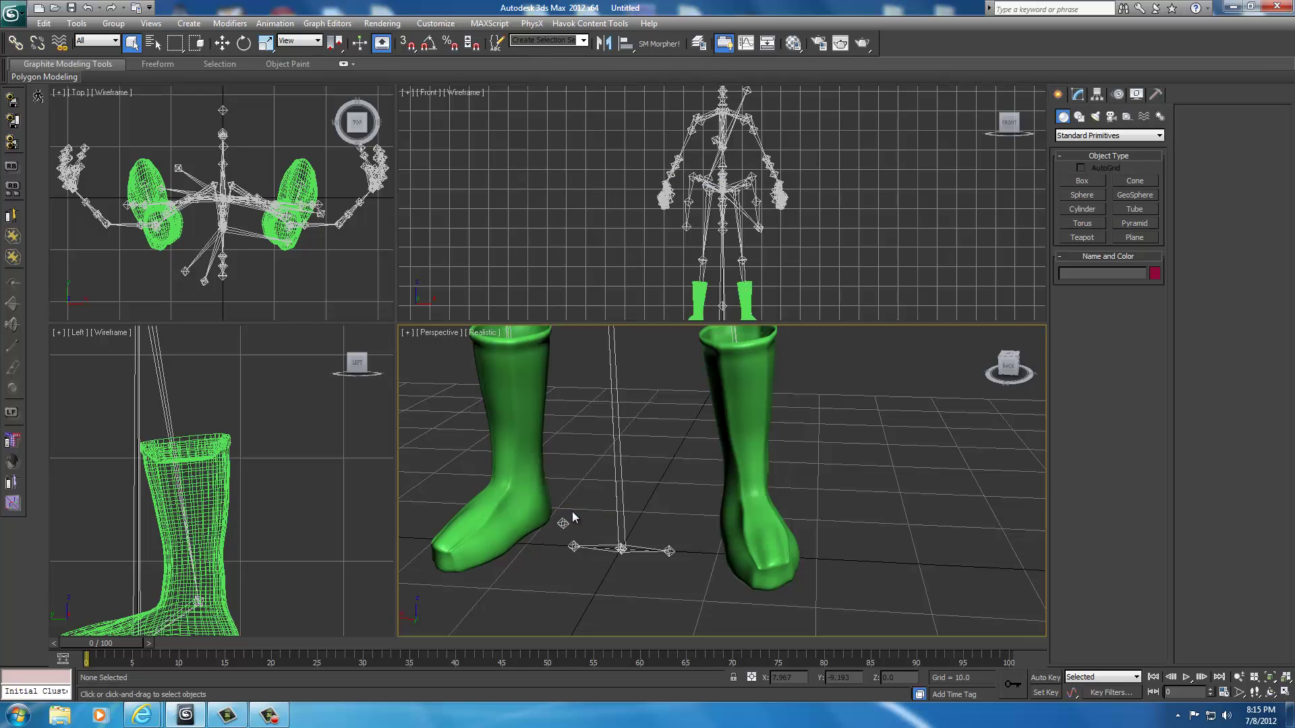
Switch to the desktop, open the Skyrim Mesh folder's meshes, armor, daedric subfolder, and select daedricbootsf_0
{"action": "left_click", "coordinate": [1232, 7]}
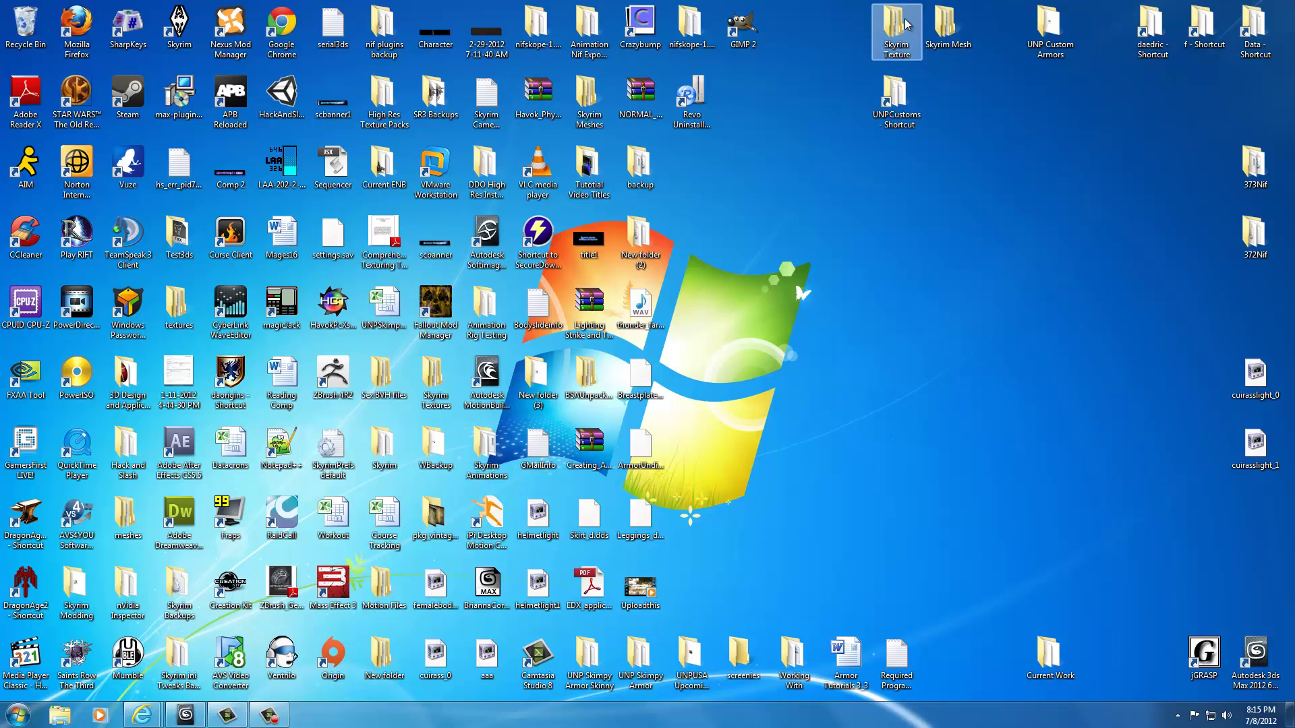
{"action": "double_click", "coordinate": [949, 25]}
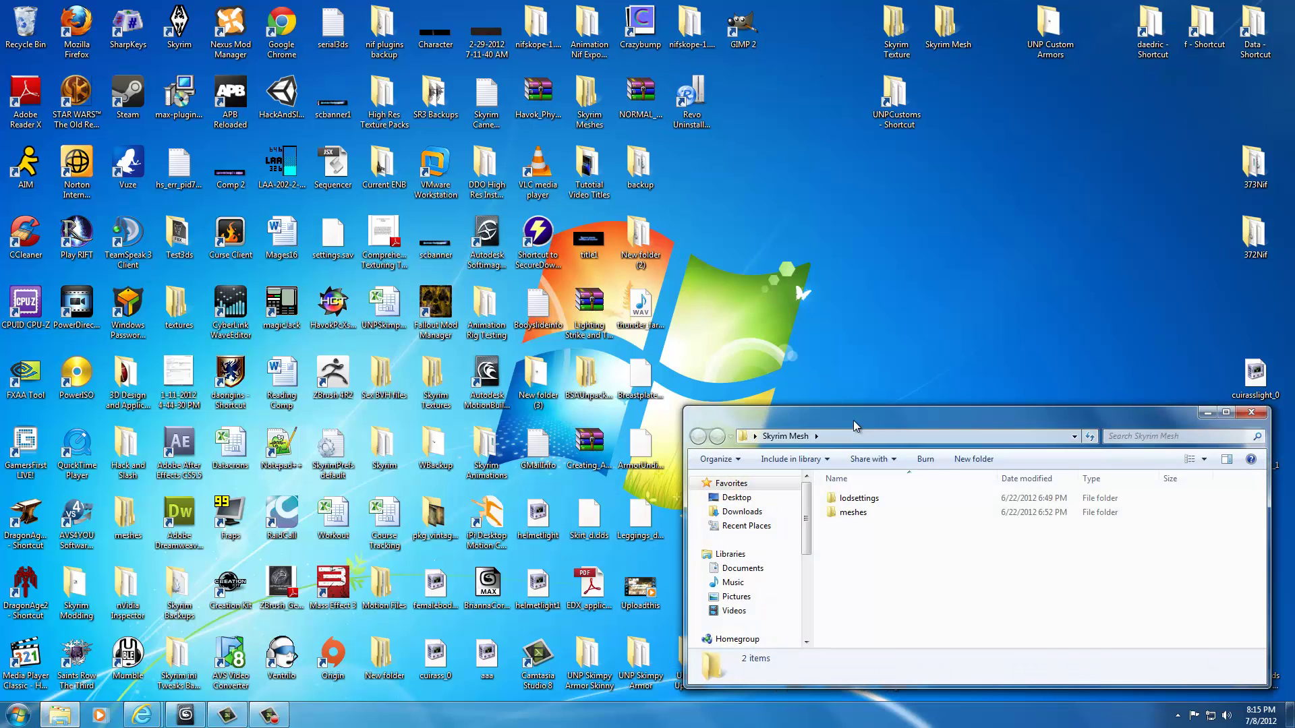
{"action": "left_click_drag", "start_coordinate": [852, 419], "coordinate": [245, 232]}
{"action": "double_click", "coordinate": [273, 329]}
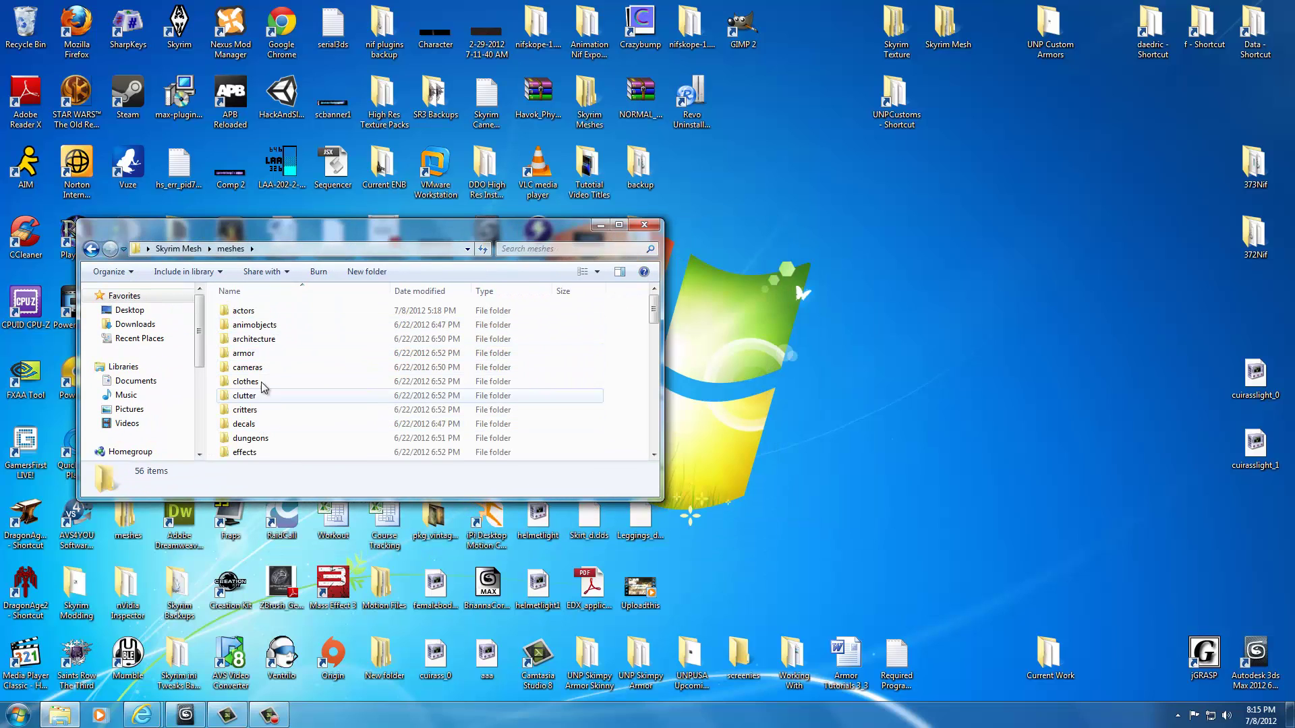
{"action": "scroll", "coordinate": [260, 375], "scroll_direction": "down", "scroll_amount": 3}
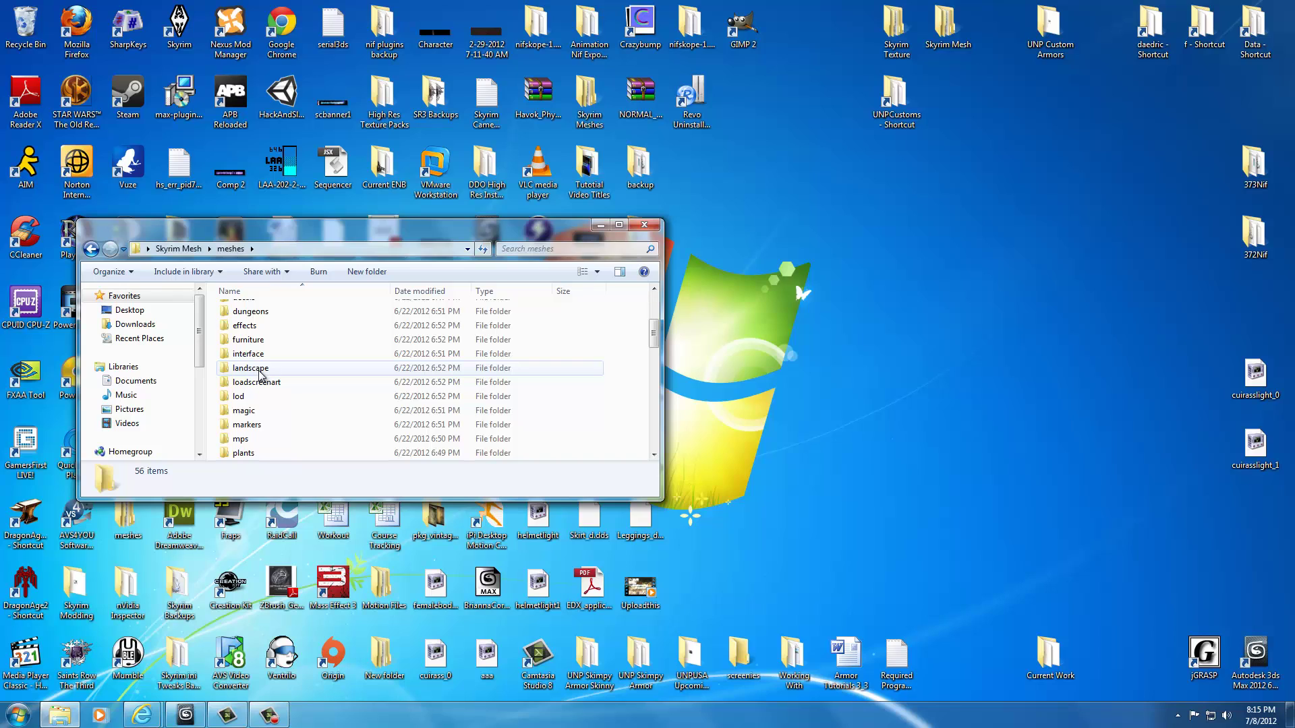
{"action": "scroll", "coordinate": [260, 375], "scroll_direction": "up", "scroll_amount": 3}
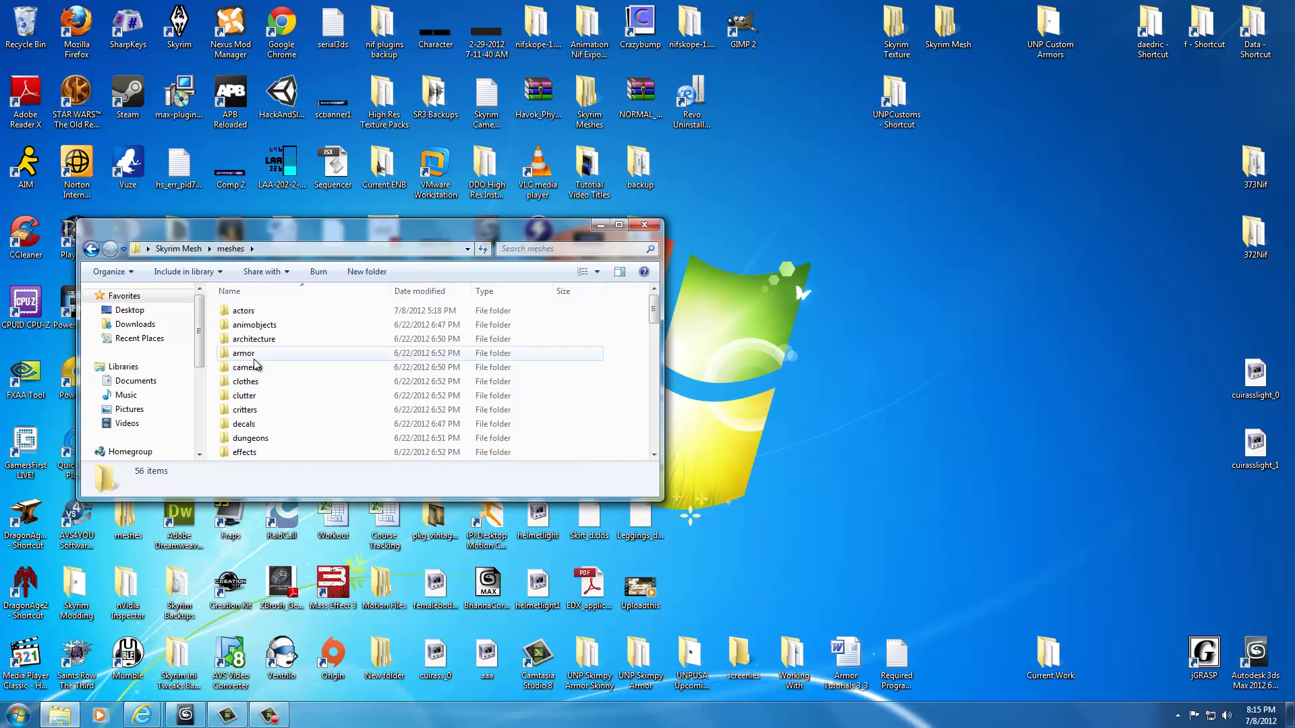
{"action": "double_click", "coordinate": [248, 354]}
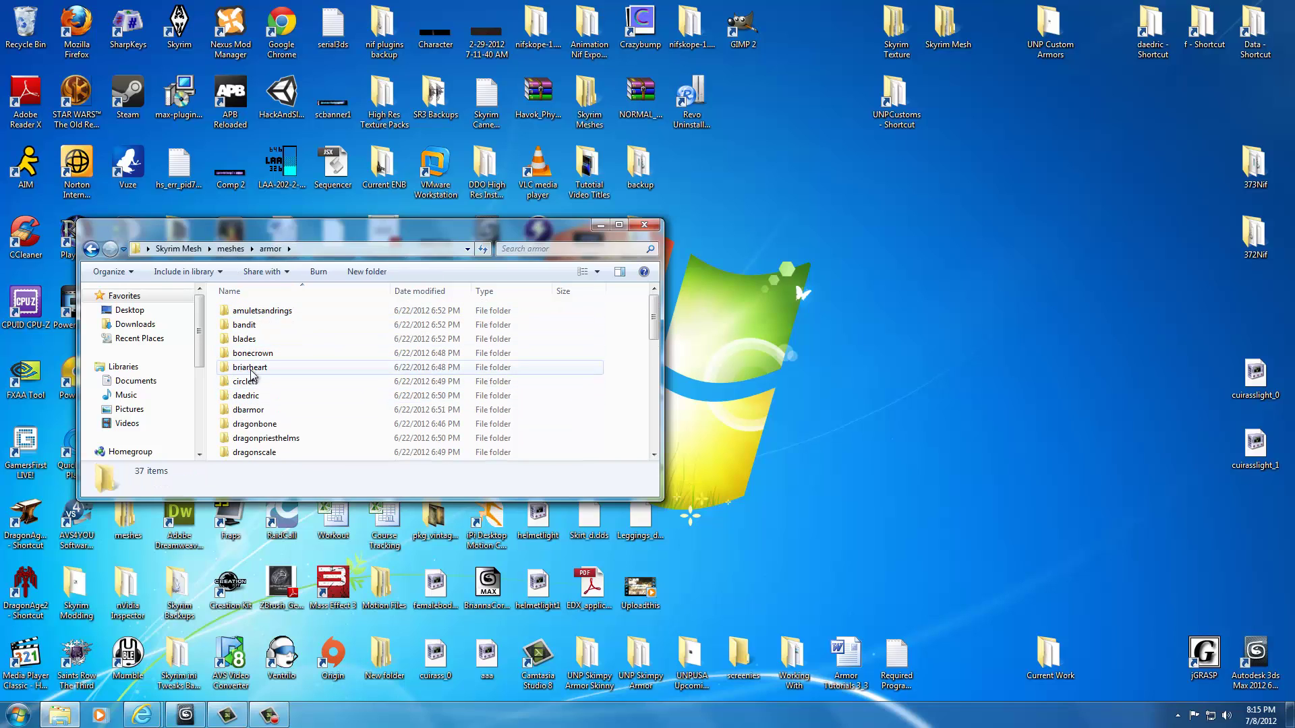
{"action": "double_click", "coordinate": [248, 397]}
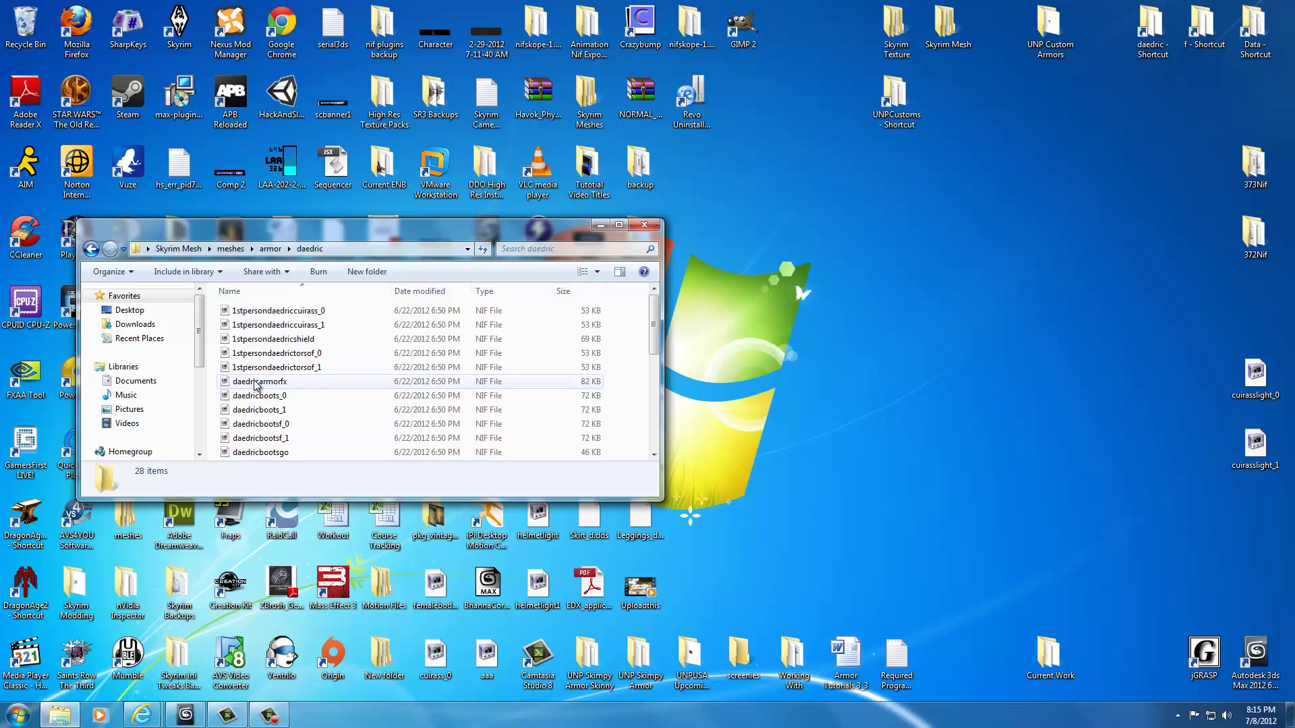
{"action": "left_click", "coordinate": [257, 427]}
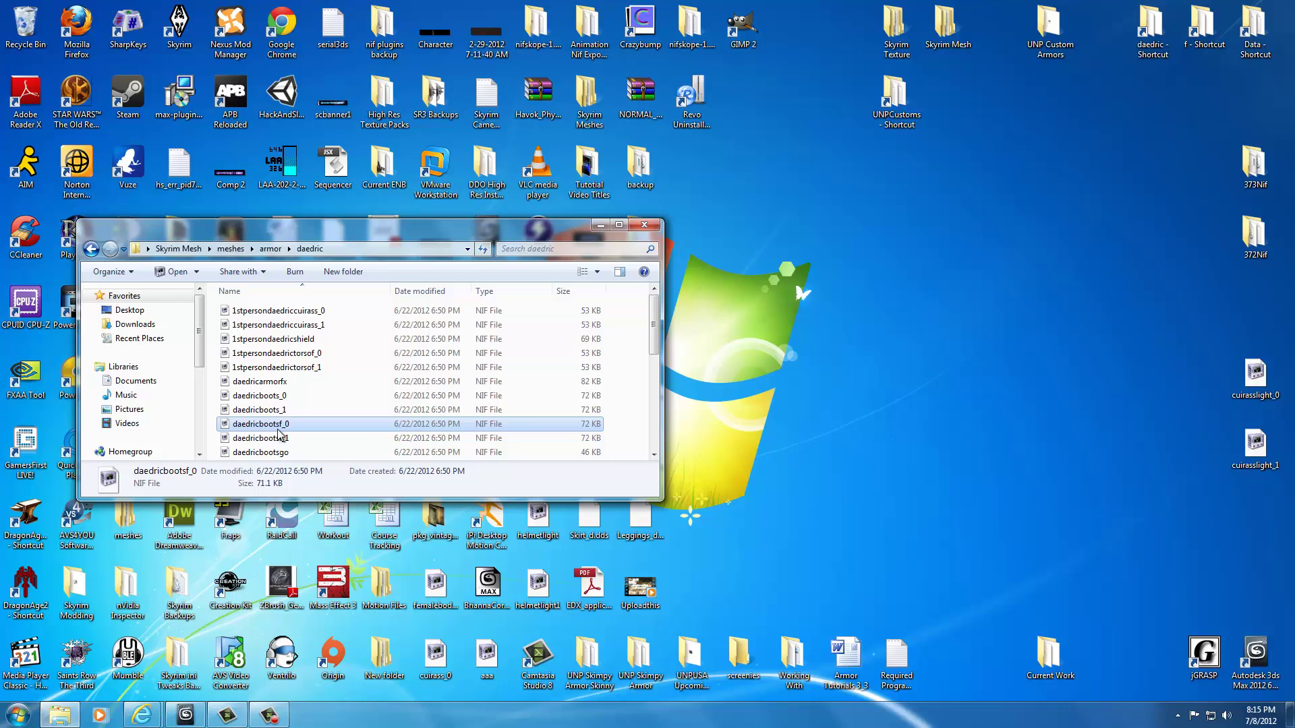
{"action": "left_click", "coordinate": [271, 409]}
{"action": "left_click", "coordinate": [273, 425]}
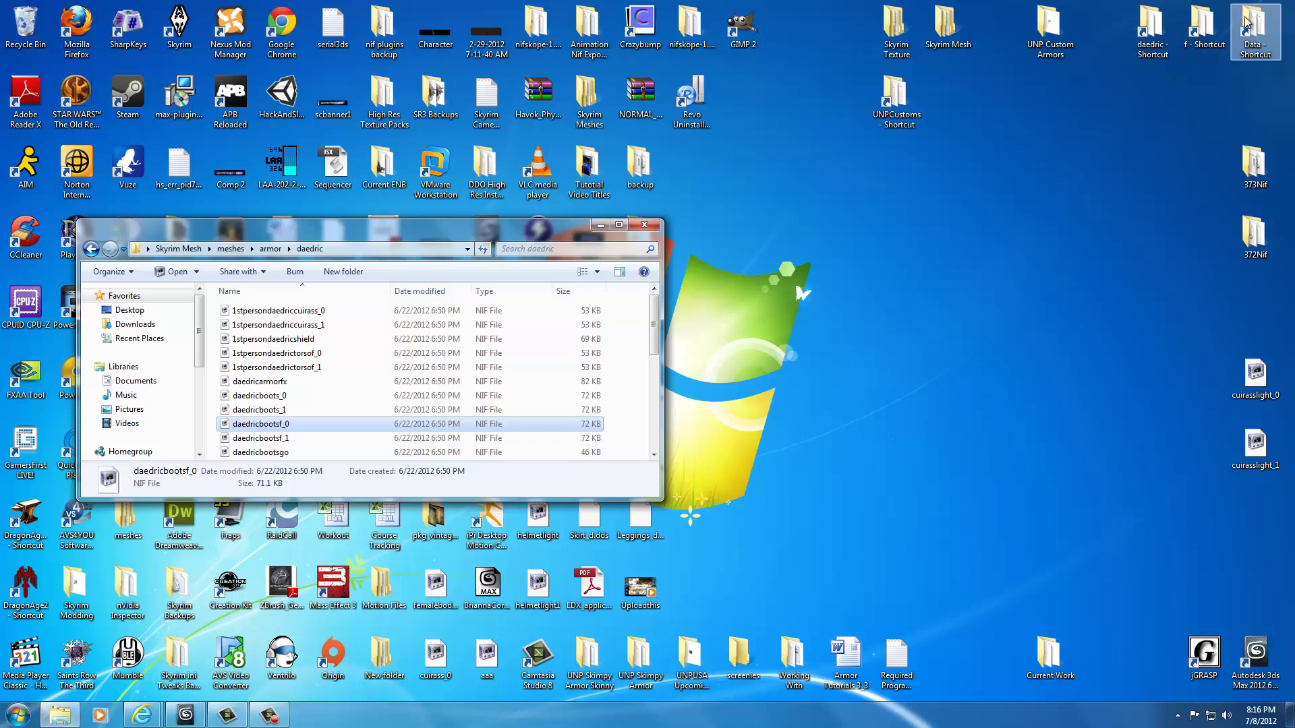
Paste daedricbootsf_0 into the UNP Custom Armors folder's data, meshes, armor, daedric subfolder, keeping both folder windows side by side
{"action": "left_click", "coordinate": [1061, 29]}
{"action": "double_click", "coordinate": [1061, 27]}
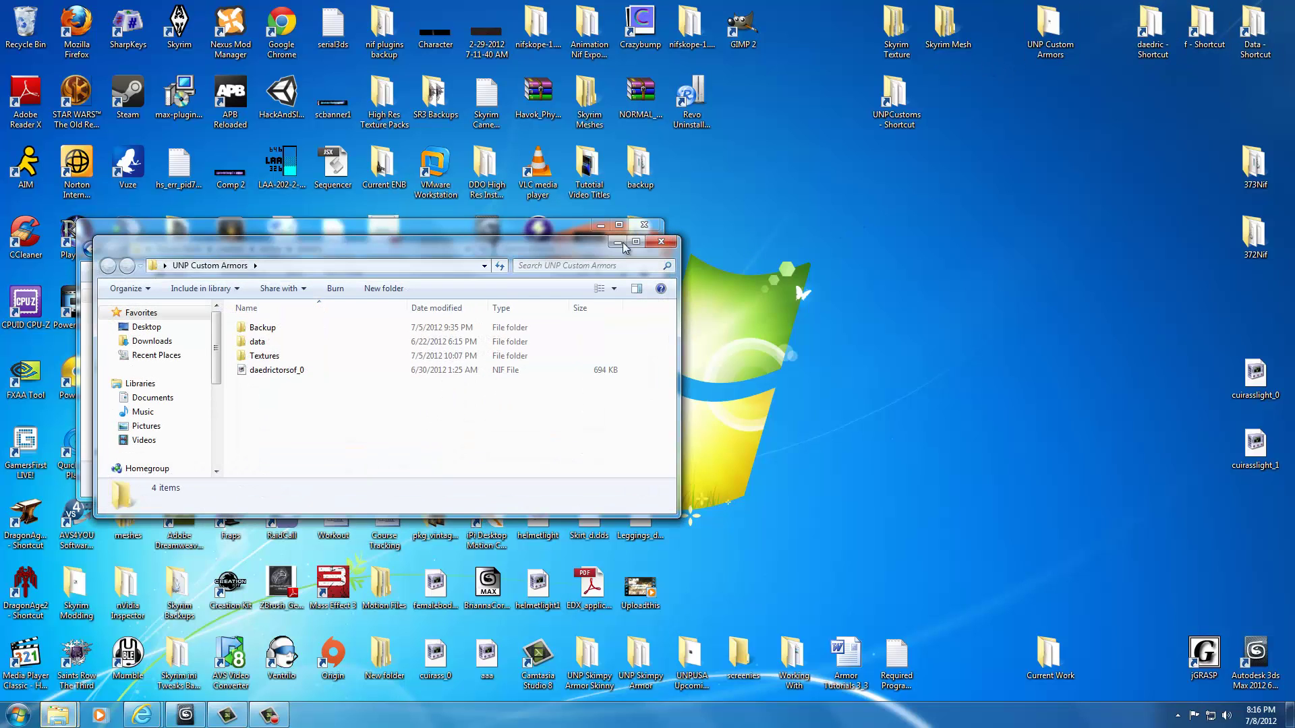
{"action": "left_click_drag", "start_coordinate": [364, 226], "coordinate": [979, 232]}
{"action": "double_click", "coordinate": [890, 332]}
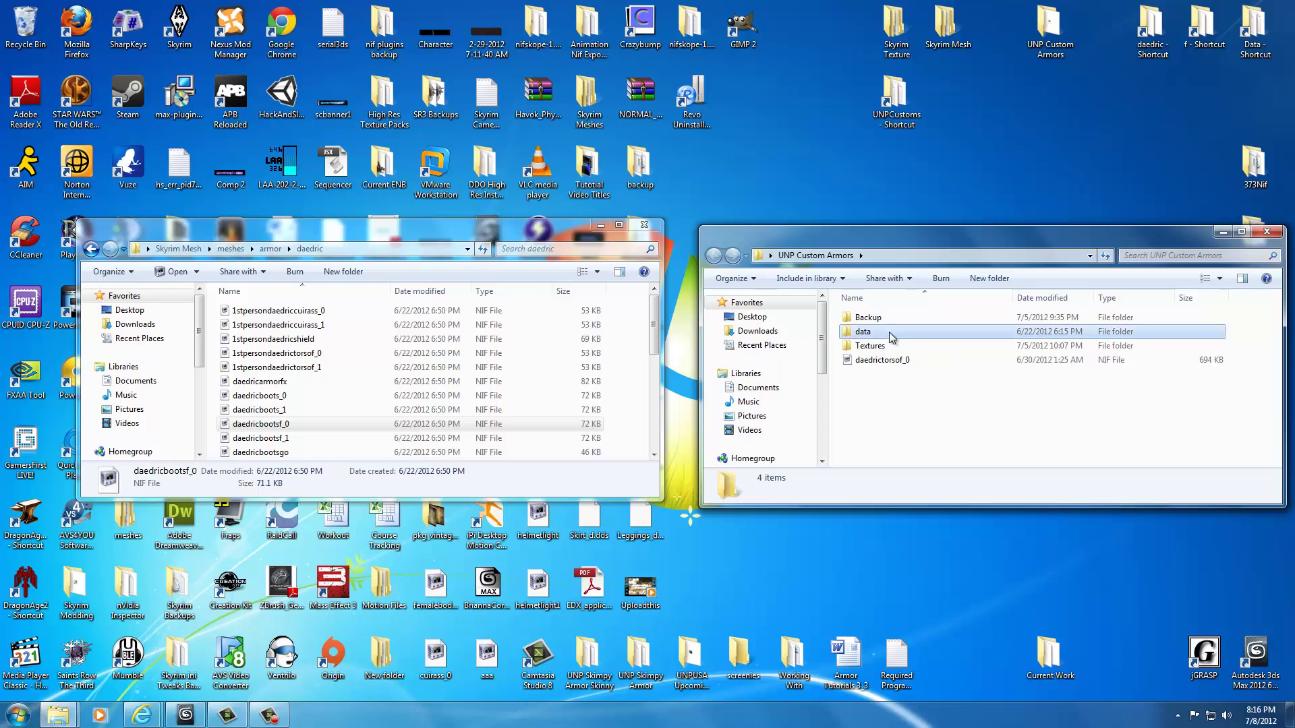
{"action": "double_click", "coordinate": [886, 319]}
{"action": "double_click", "coordinate": [885, 319]}
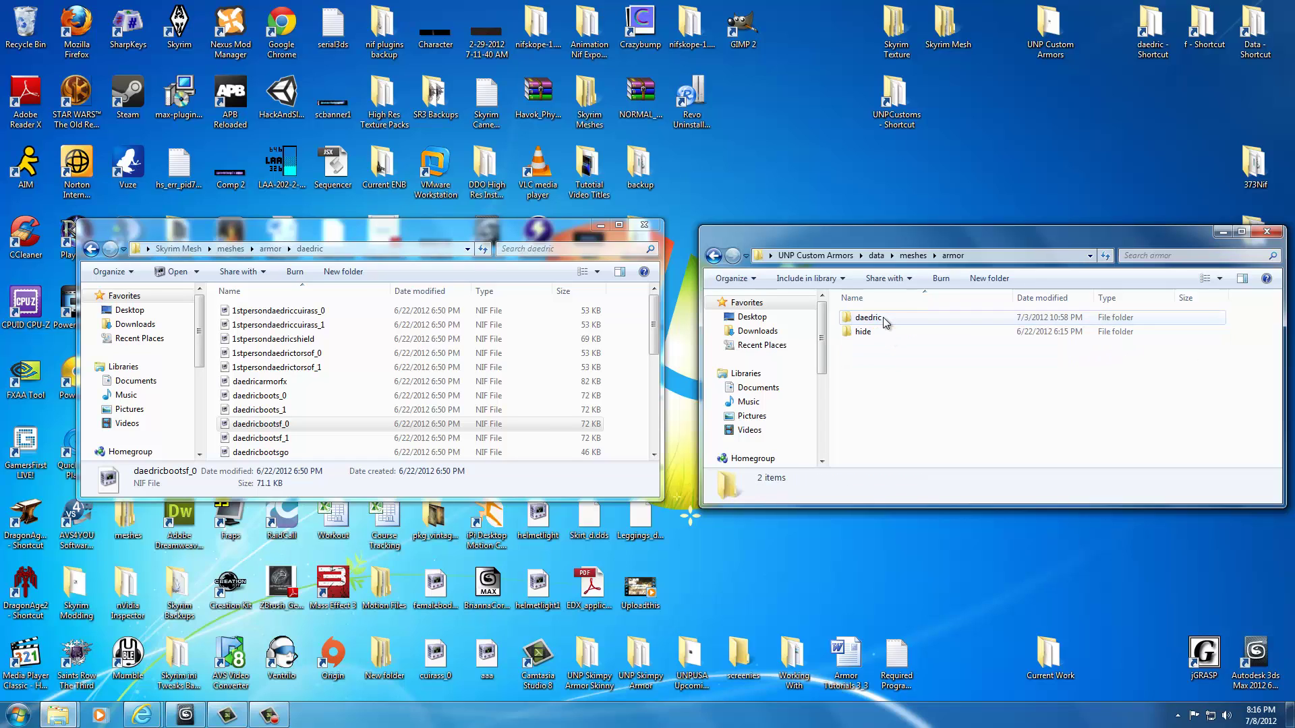
{"action": "double_click", "coordinate": [881, 318]}
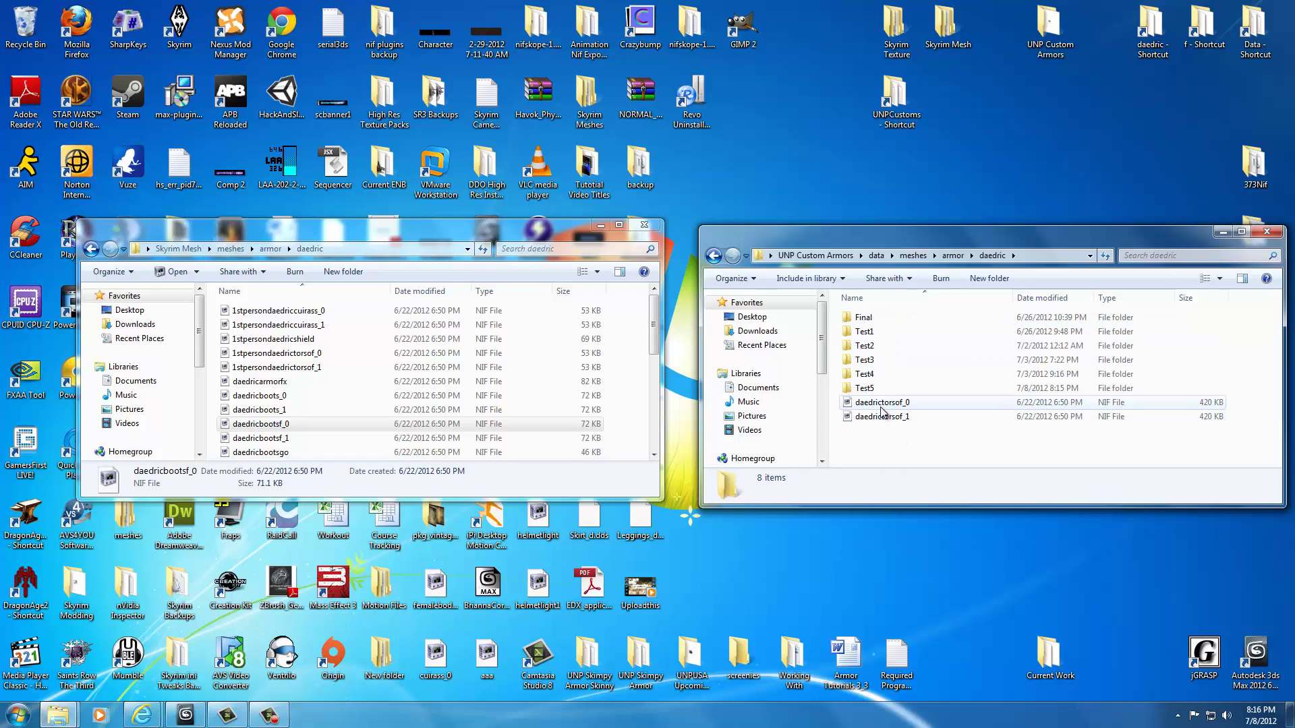
{"action": "key", "text": "ctrl+v"}
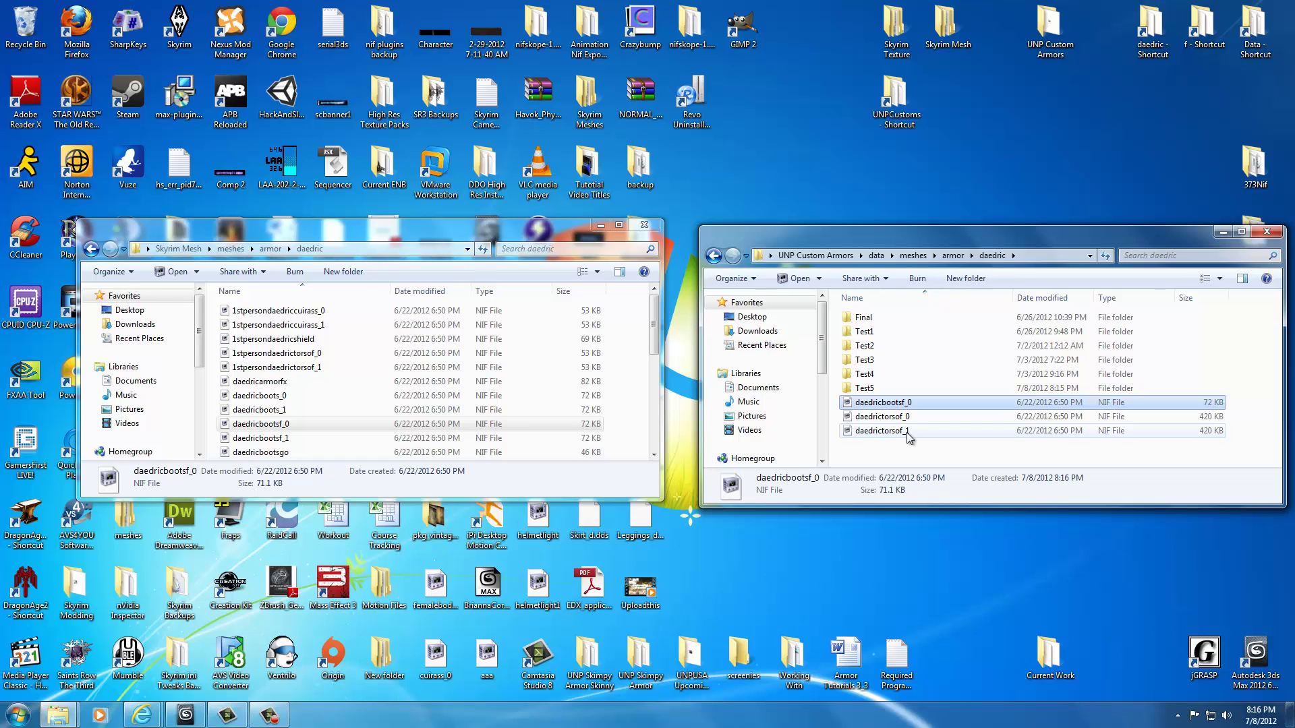
Copy the pasted file's name, rename boots in the Test5 folder to daedricbootsf_0, and close the Skyrim Mesh folder window
{"action": "right_click", "coordinate": [876, 405]}
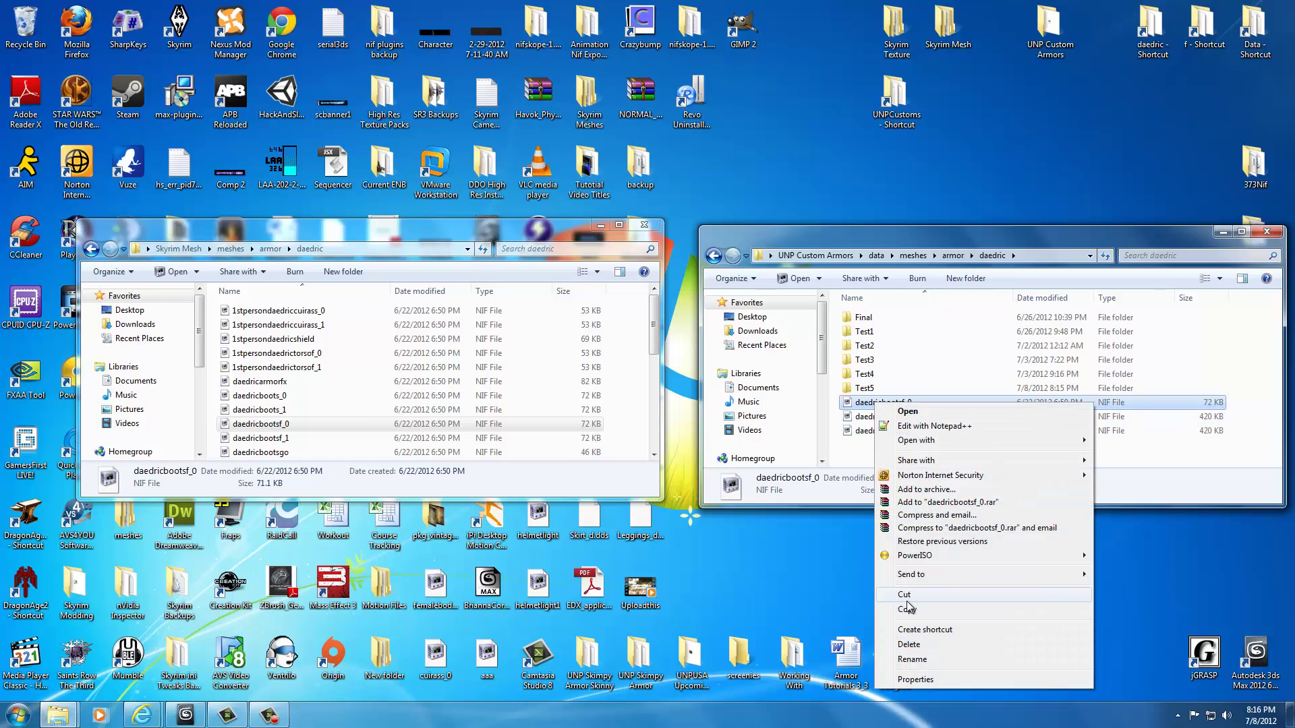
{"action": "left_click", "coordinate": [911, 660]}
{"action": "key", "text": "ctrl+c"}
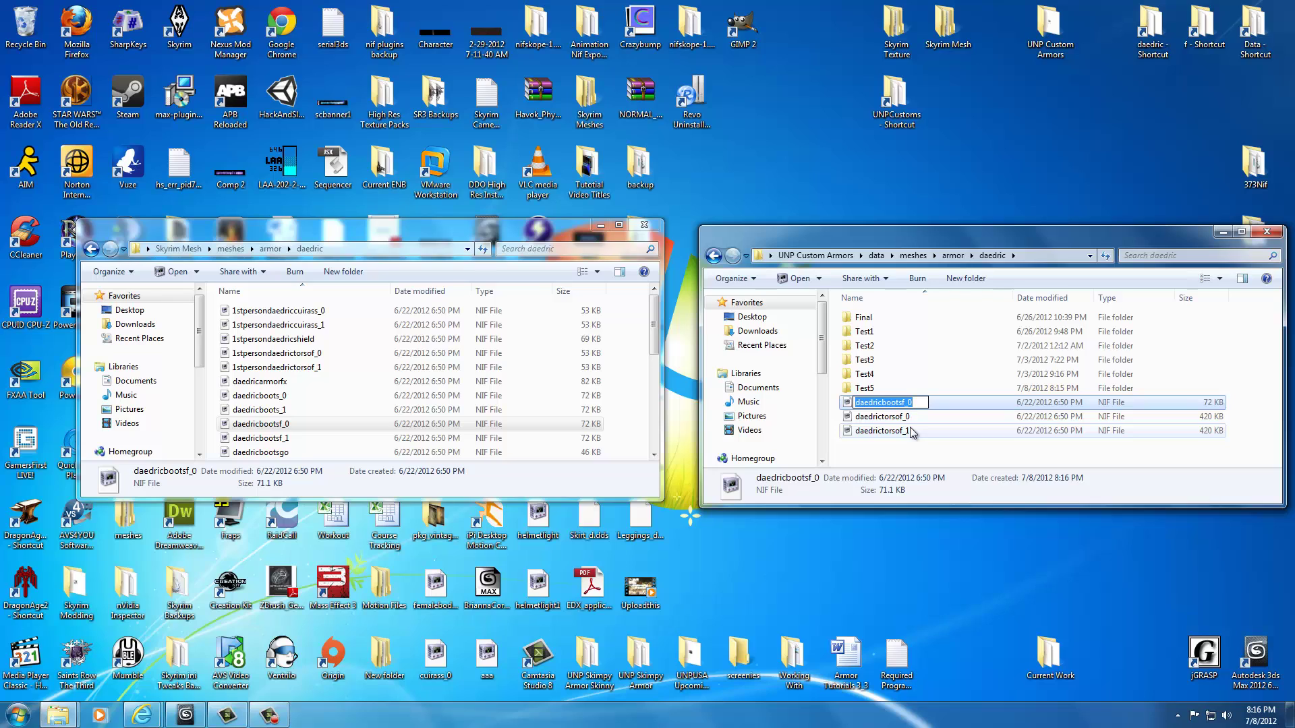
{"action": "left_click", "coordinate": [898, 448]}
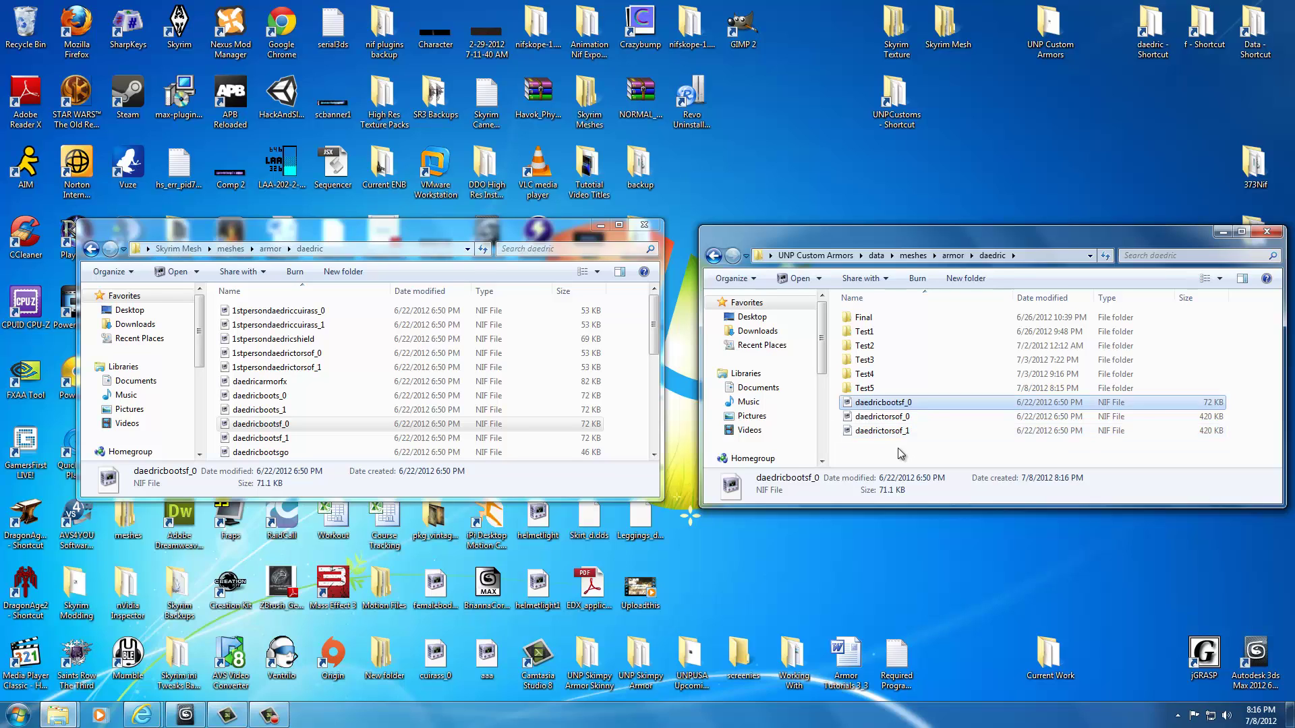
{"action": "double_click", "coordinate": [871, 386]}
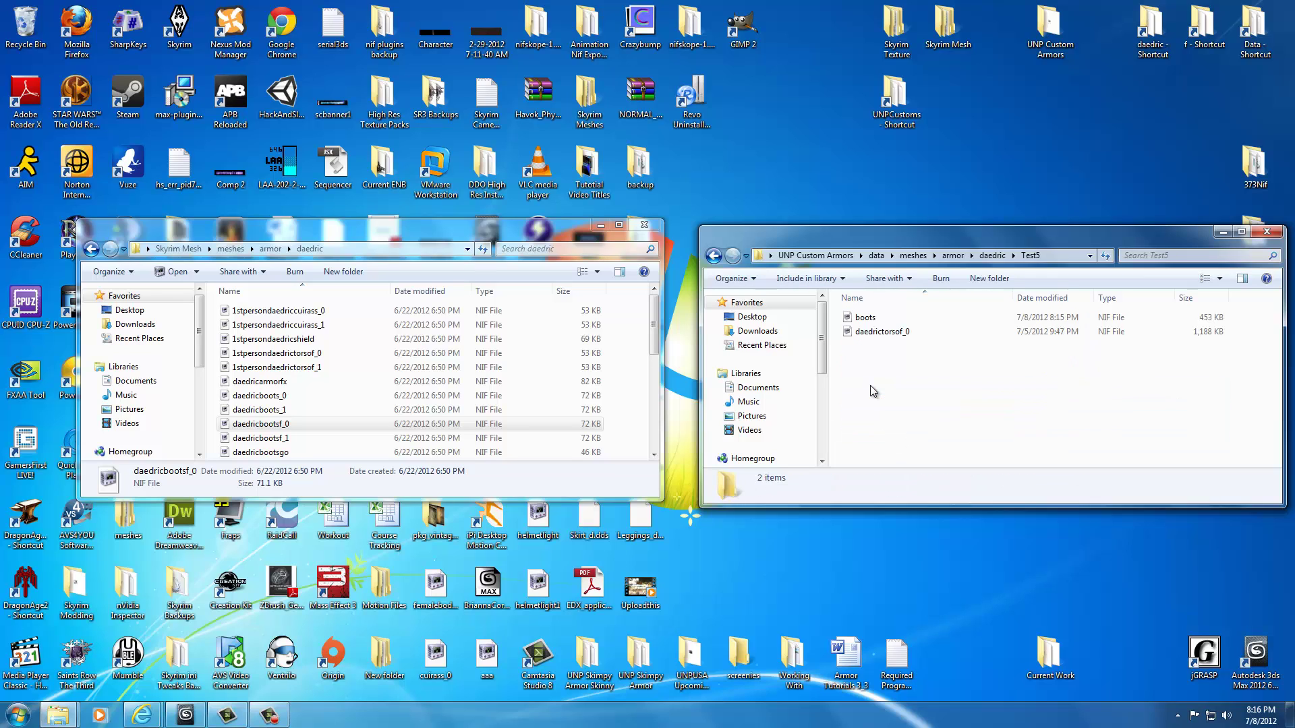
{"action": "left_click", "coordinate": [863, 317]}
{"action": "right_click", "coordinate": [858, 317]}
{"action": "left_click", "coordinate": [894, 573]}
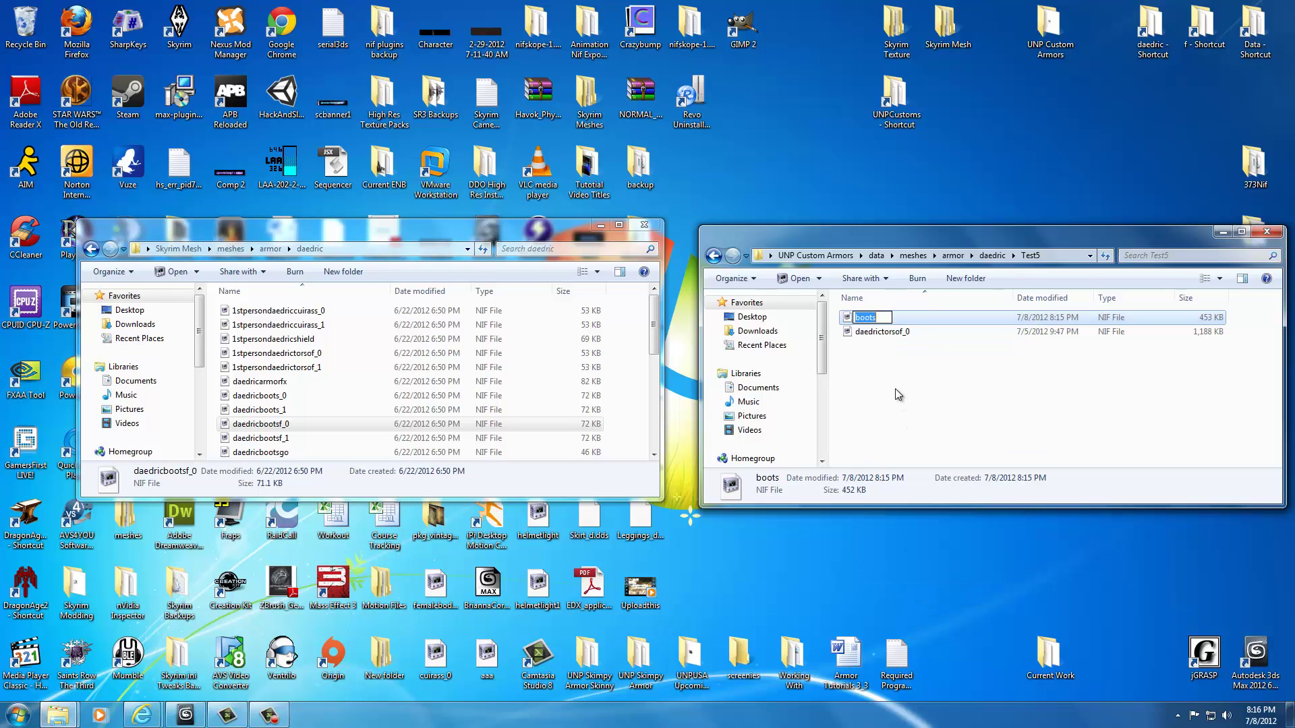
{"action": "key", "text": "ctrl+v"}
{"action": "left_click", "coordinate": [895, 373]}
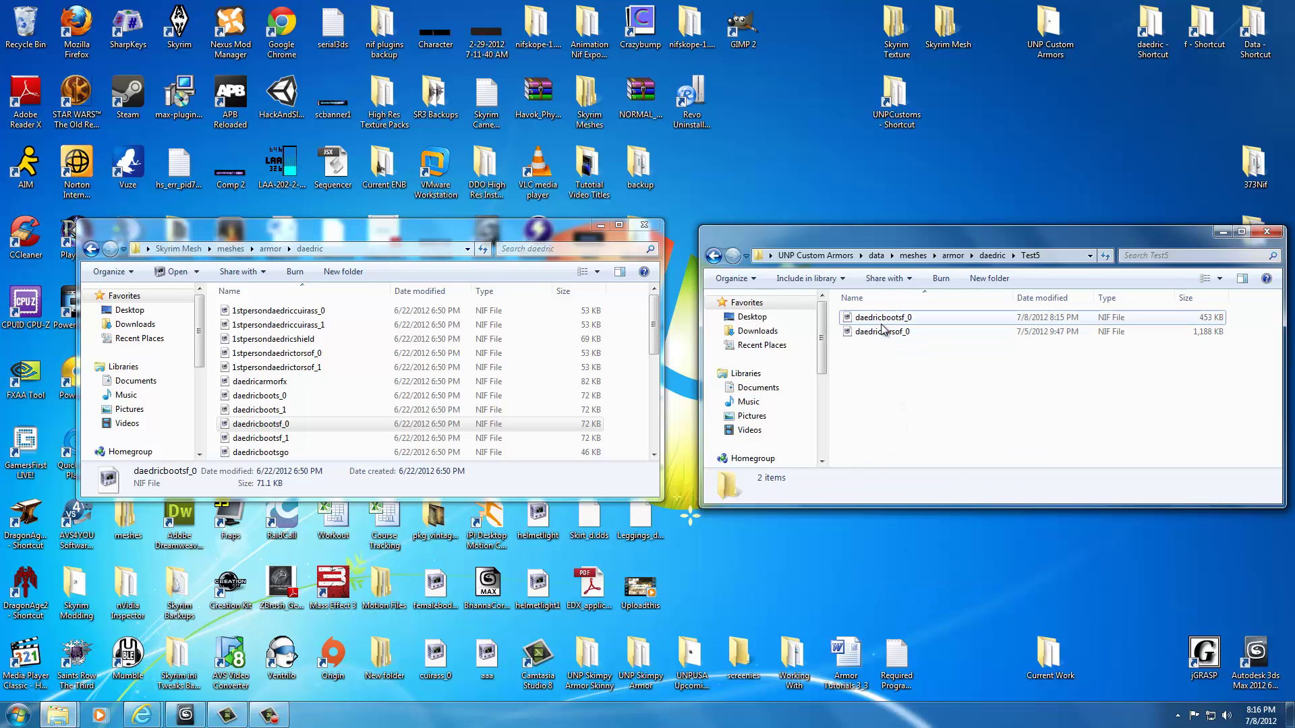
{"action": "left_click", "coordinate": [644, 224]}
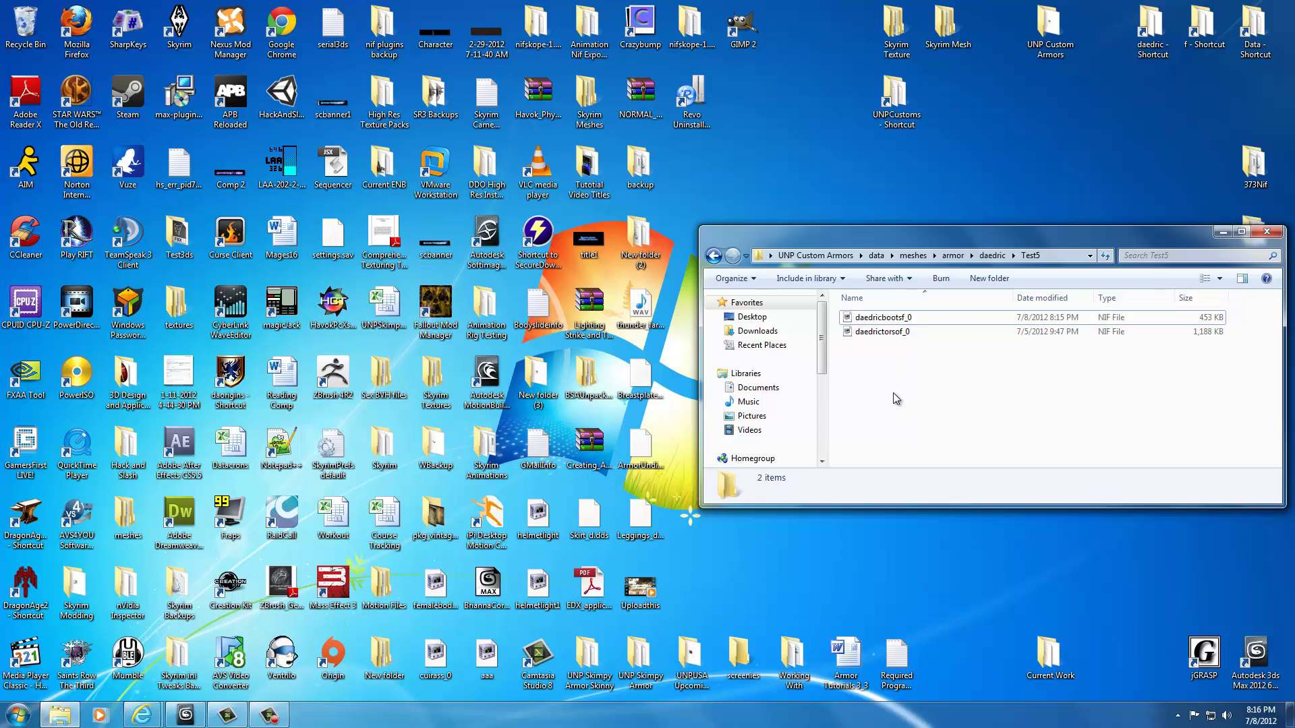
Open Test5's daedricbootsf_0 in NifSkope, expand the boots' NiTriShape, and select its NiMaterialProperty block
{"action": "double_click", "coordinate": [870, 323]}
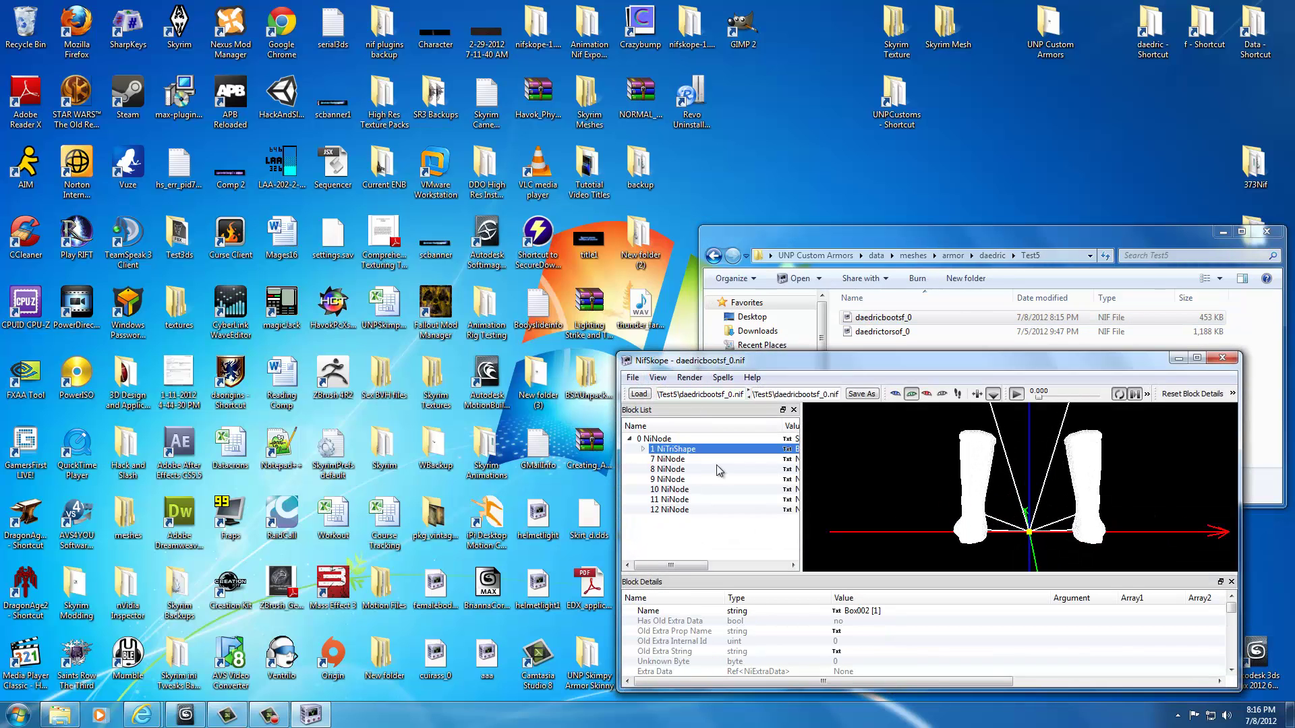
{"action": "left_click", "coordinate": [643, 449]}
{"action": "left_click", "coordinate": [689, 479]}
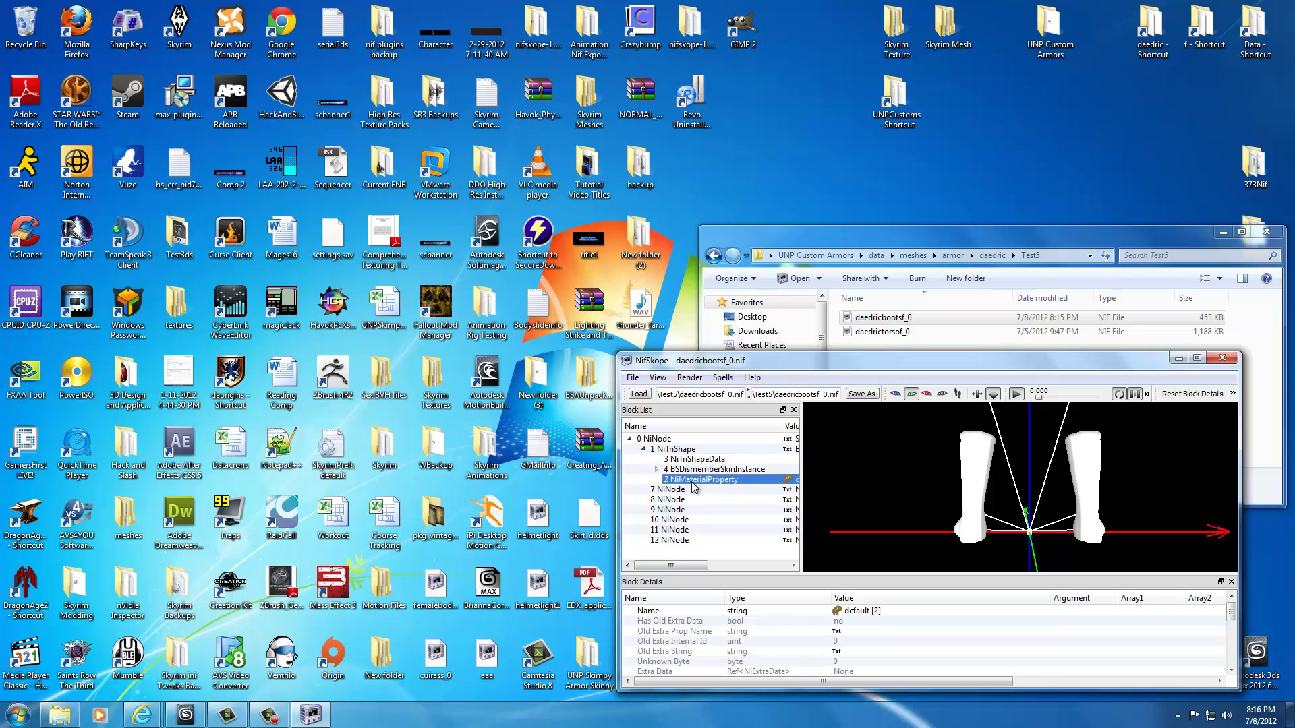
{"action": "mouse_move", "coordinate": [697, 487]}
{"action": "mouse_move", "coordinate": [864, 462]}
{"action": "left_mouse_down"}
{"action": "mouse_move", "coordinate": [1136, 480]}
{"action": "mouse_move", "coordinate": [865, 474]}
{"action": "left_mouse_up"}
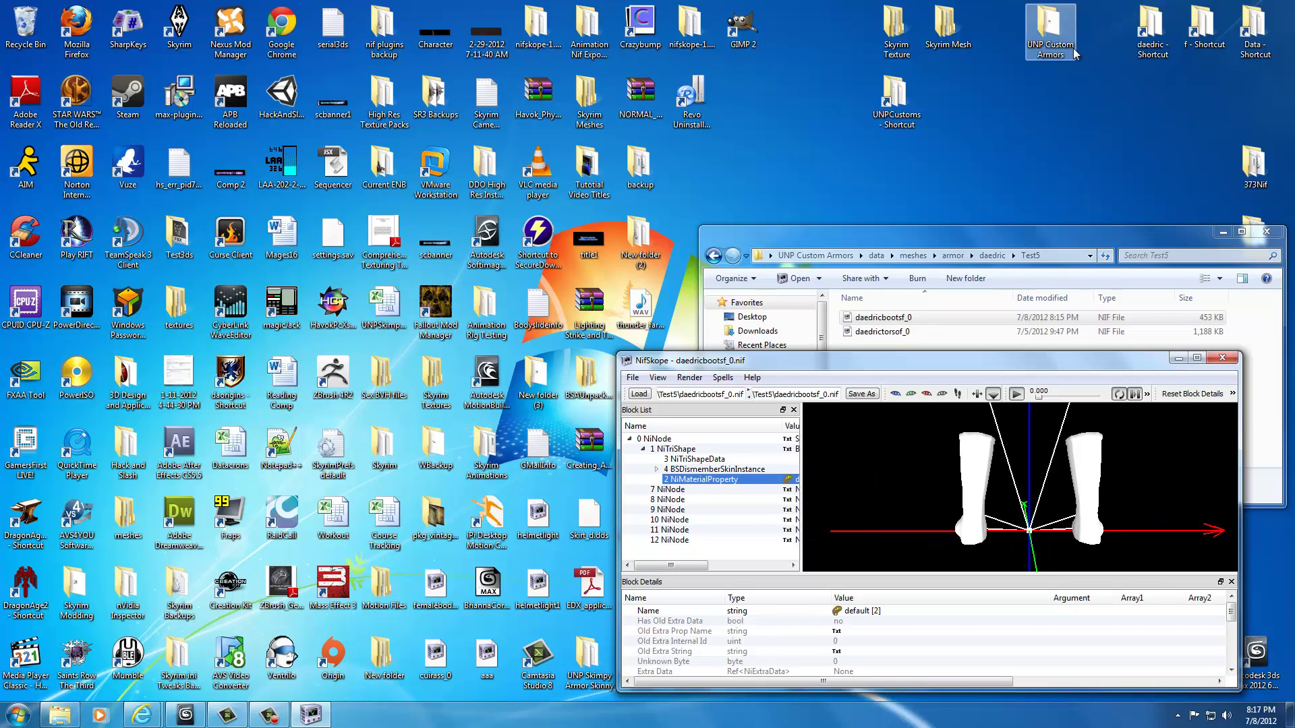
Open daedrictorsof_0 in a second NifSkope window beside the boots and copy the BSLightingShaderProperty branch under its 8 NiTriShape
{"action": "double_click", "coordinate": [870, 332]}
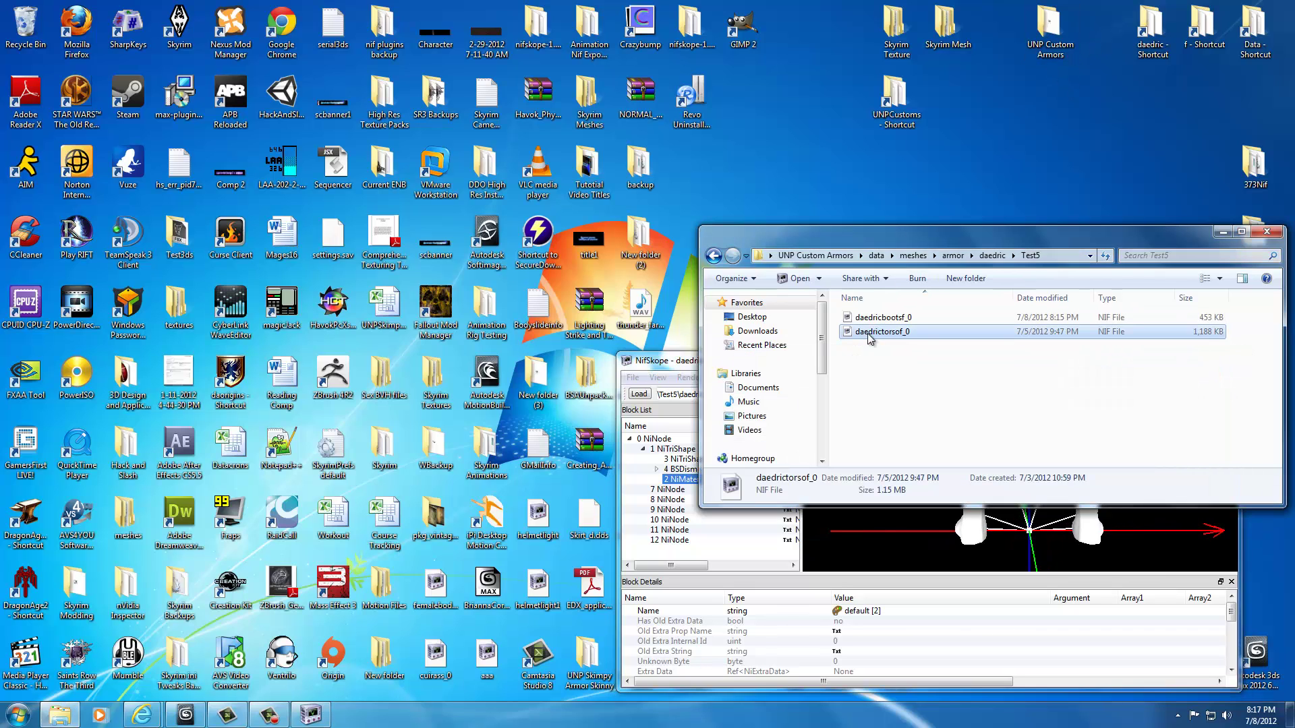
{"action": "left_click_drag", "start_coordinate": [330, 366], "coordinate": [76, 344]}
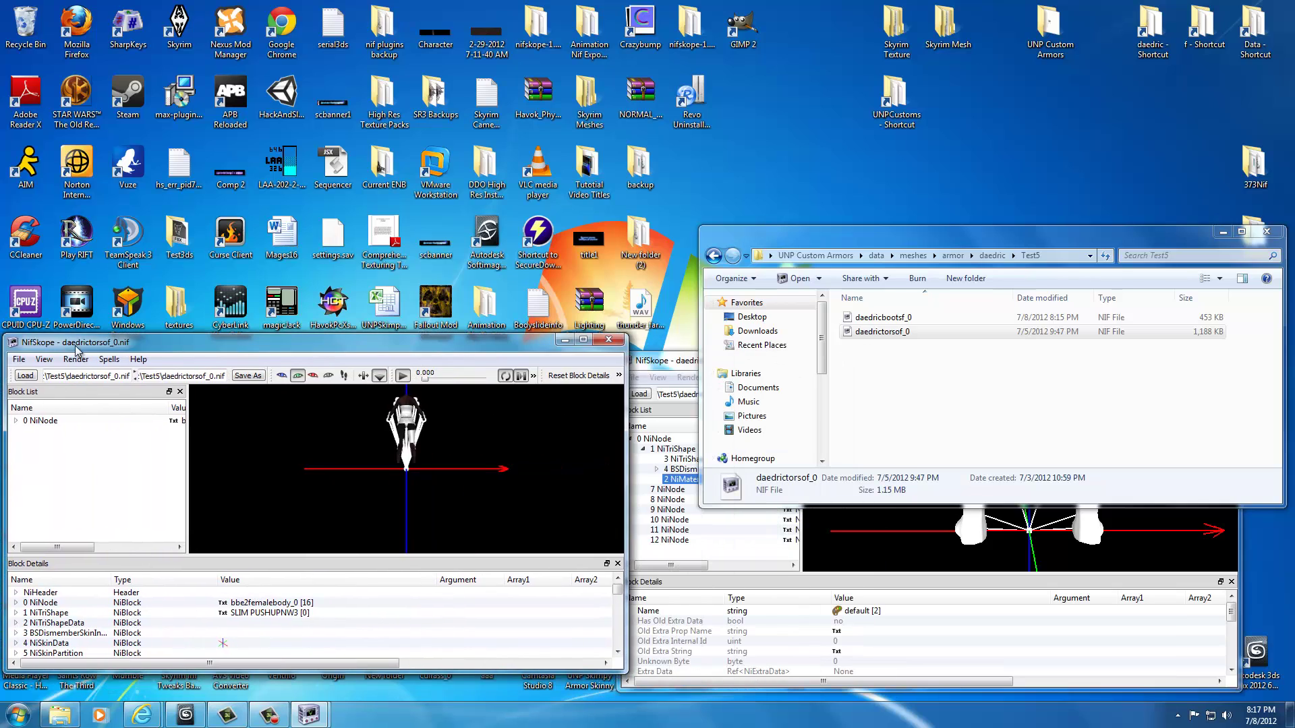
{"action": "left_click", "coordinate": [653, 362]}
{"action": "middle_click_drag", "start_coordinate": [423, 423], "coordinate": [411, 517]}
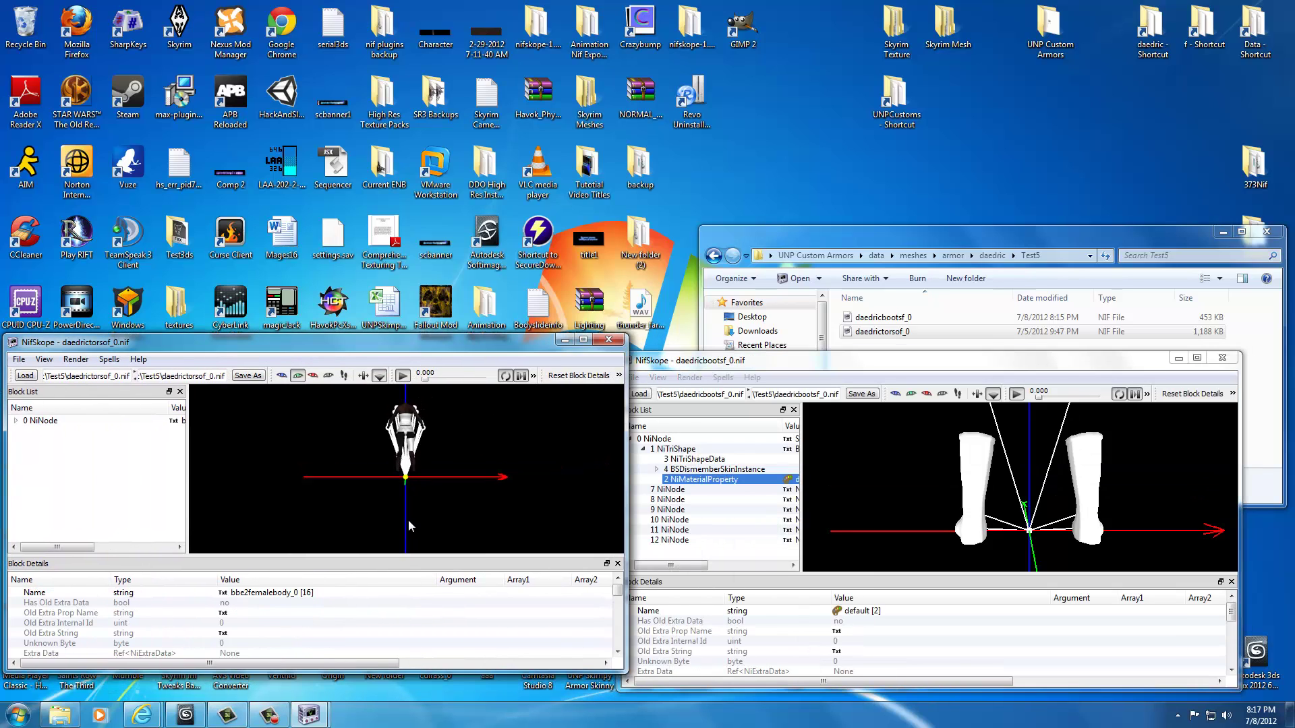
{"action": "scroll", "coordinate": [412, 514], "scroll_direction": "up", "scroll_amount": 6}
{"action": "left_click", "coordinate": [410, 416]}
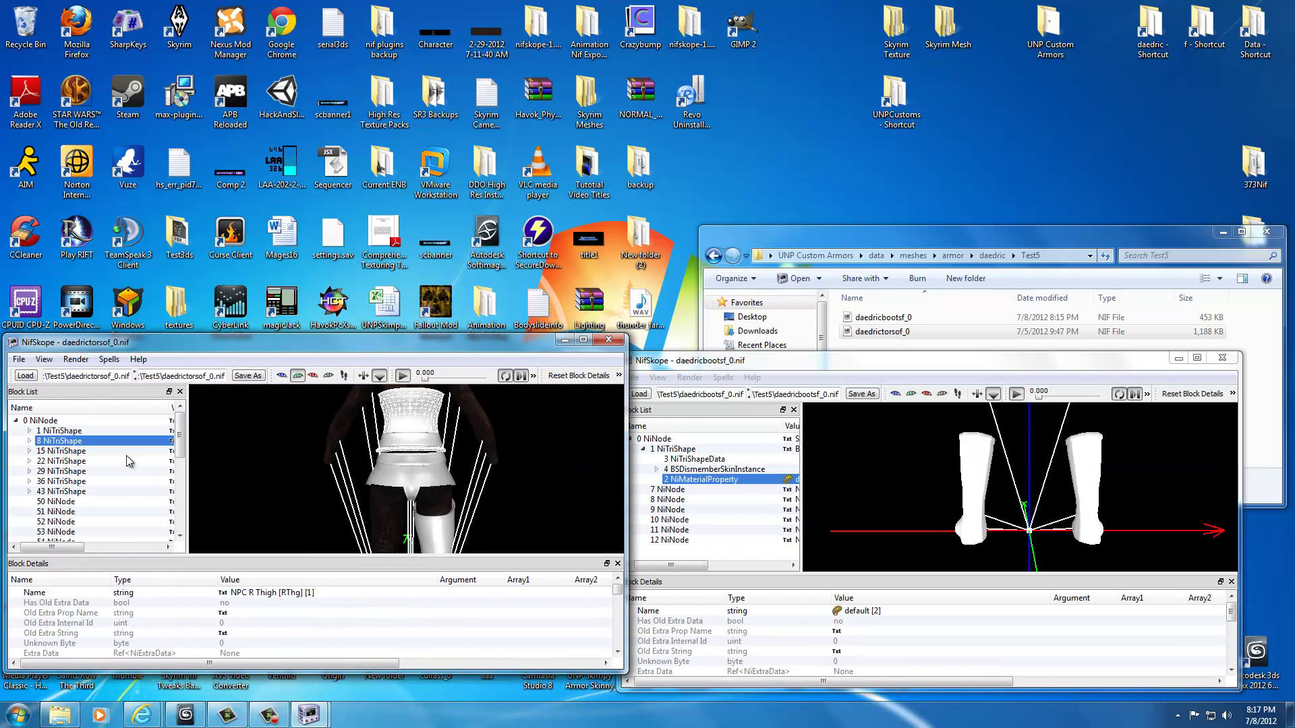
{"action": "left_click", "coordinate": [29, 441]}
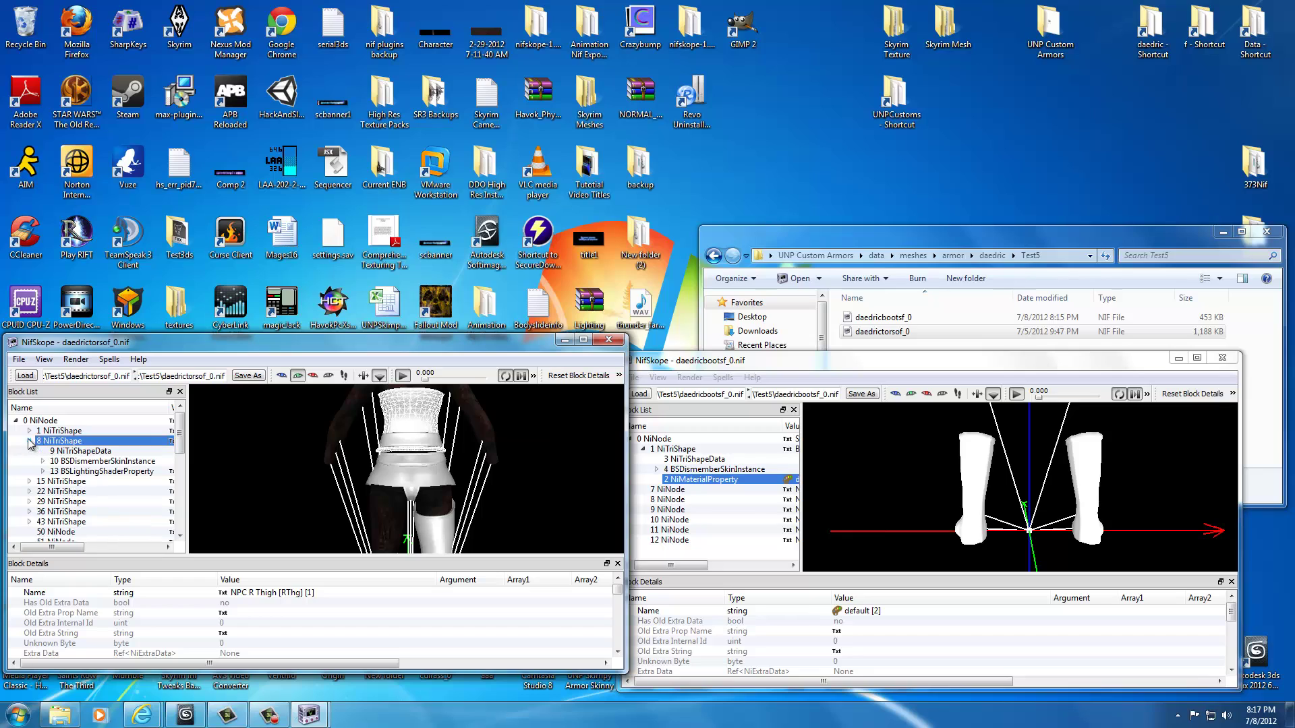
{"action": "left_click", "coordinate": [74, 472]}
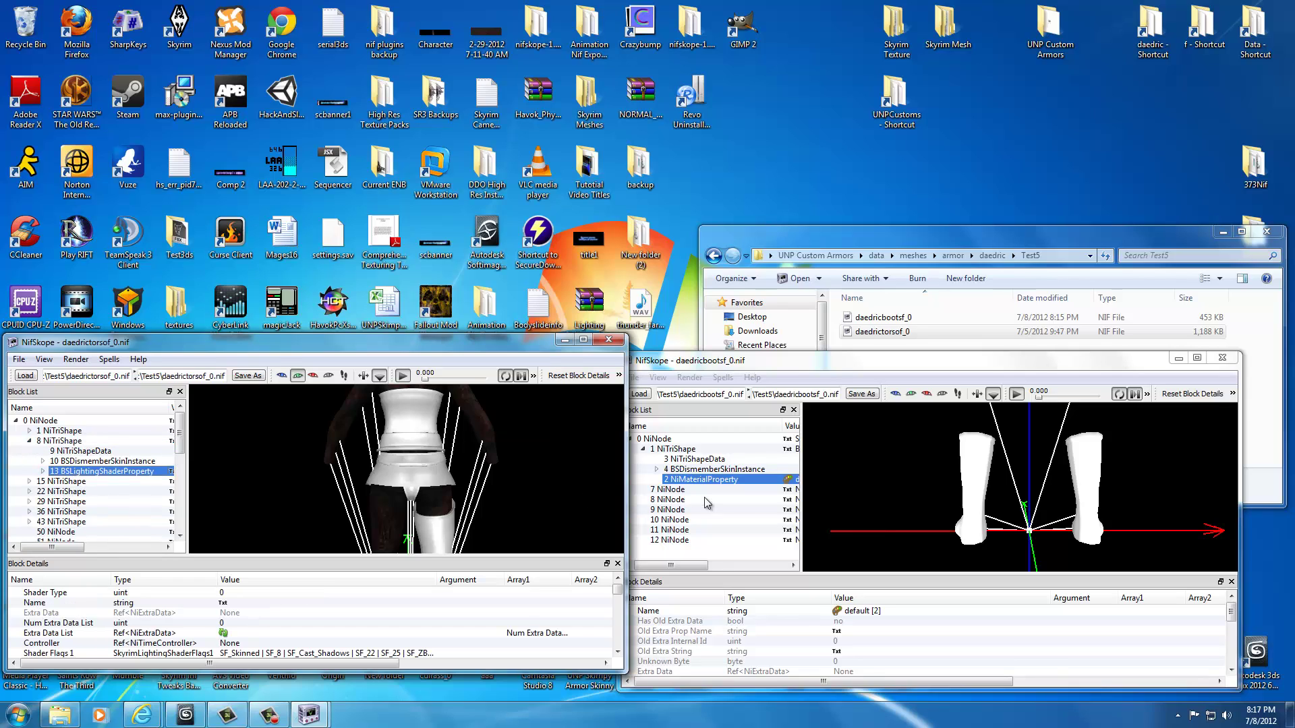
Remove the NiMaterialProperty block from the boots' NiTriShape
{"action": "left_click", "coordinate": [686, 450]}
{"action": "left_click", "coordinate": [691, 480]}
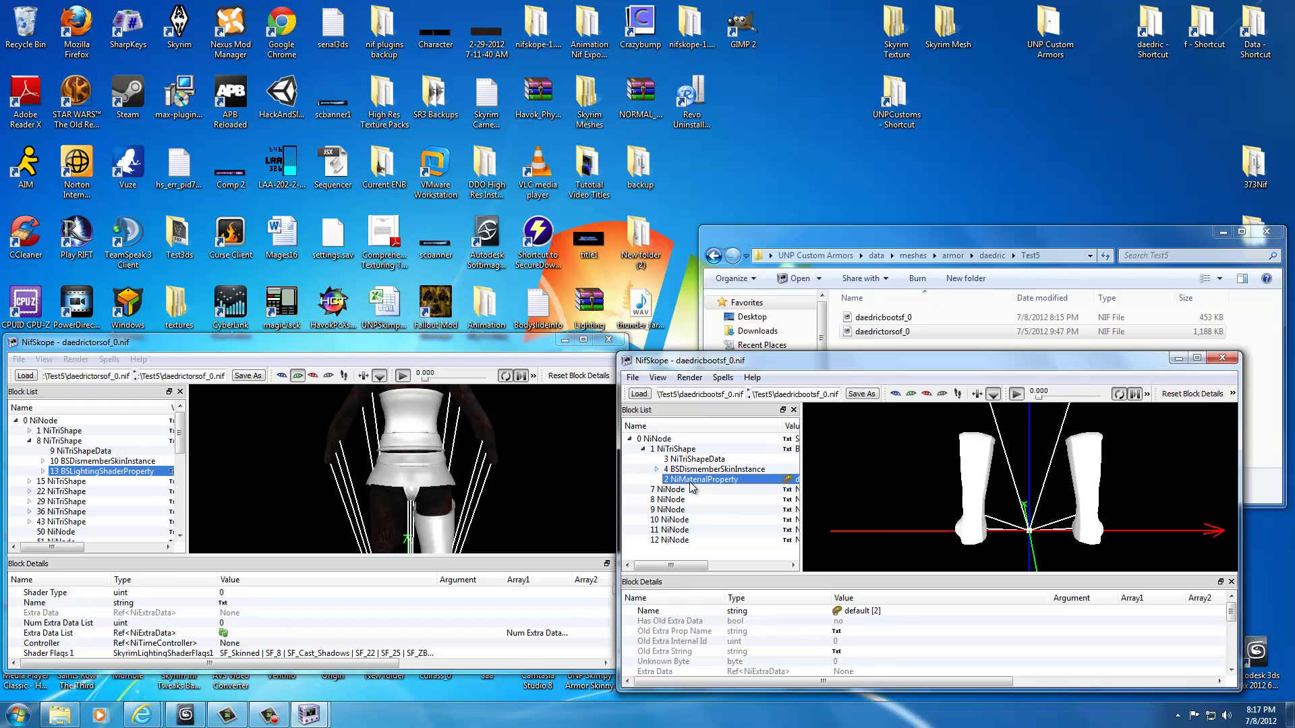
{"action": "key", "text": "ctrl+Delete"}
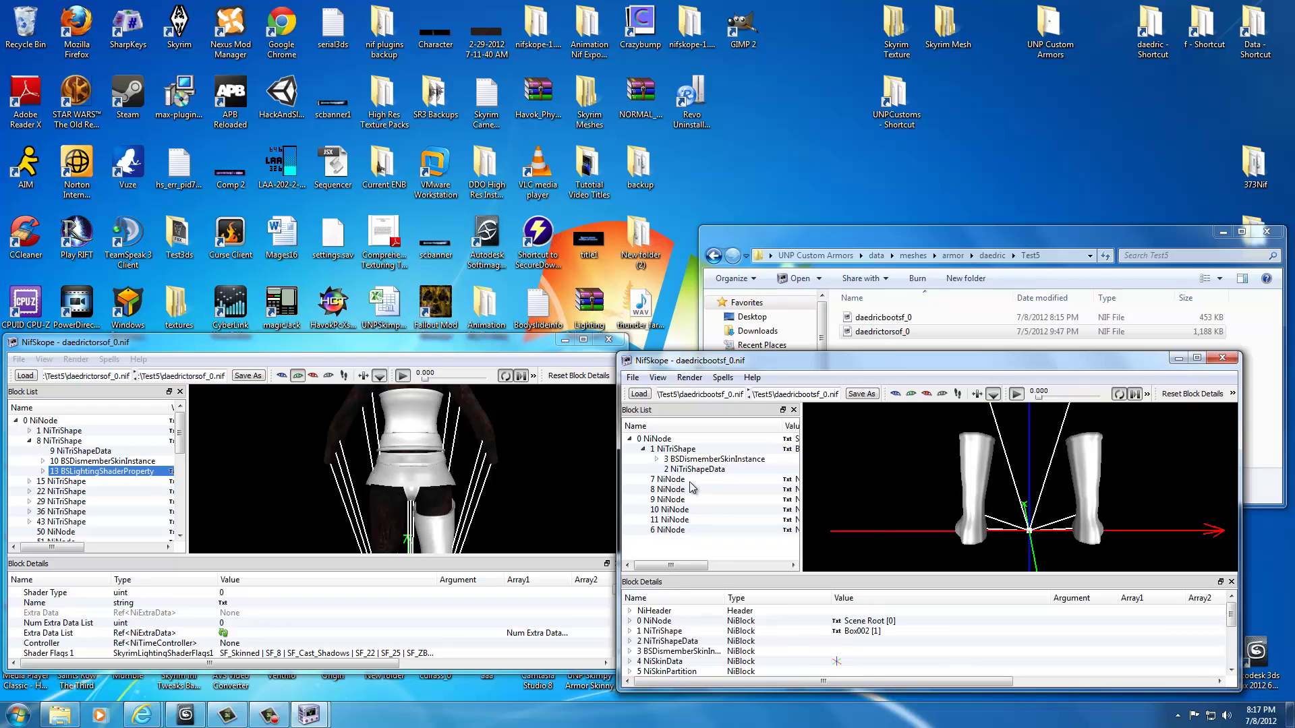
Paste the BSLightingShaderProperty branch into the boots file and link block 12 in the first Properties entry of the boots' NiTriShape
{"action": "left_click", "coordinate": [675, 449]}
{"action": "key", "text": "ctrl+v"}
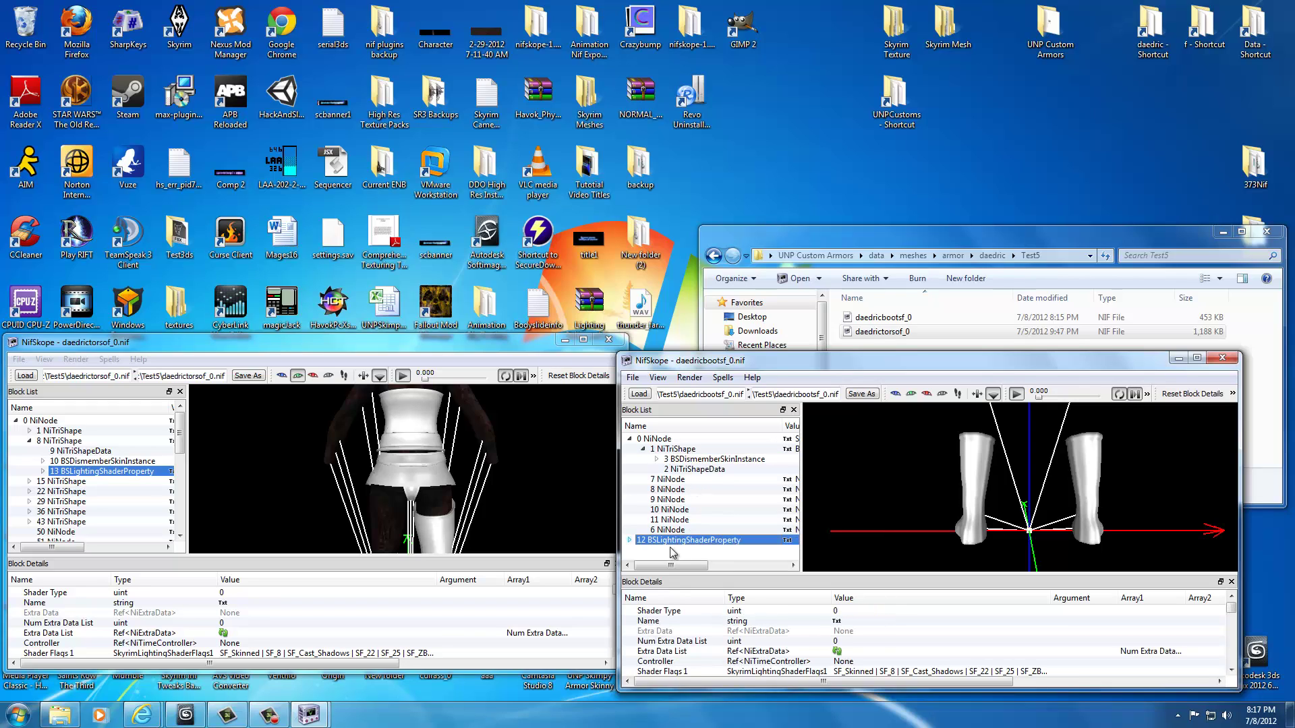
{"action": "left_click", "coordinate": [661, 450]}
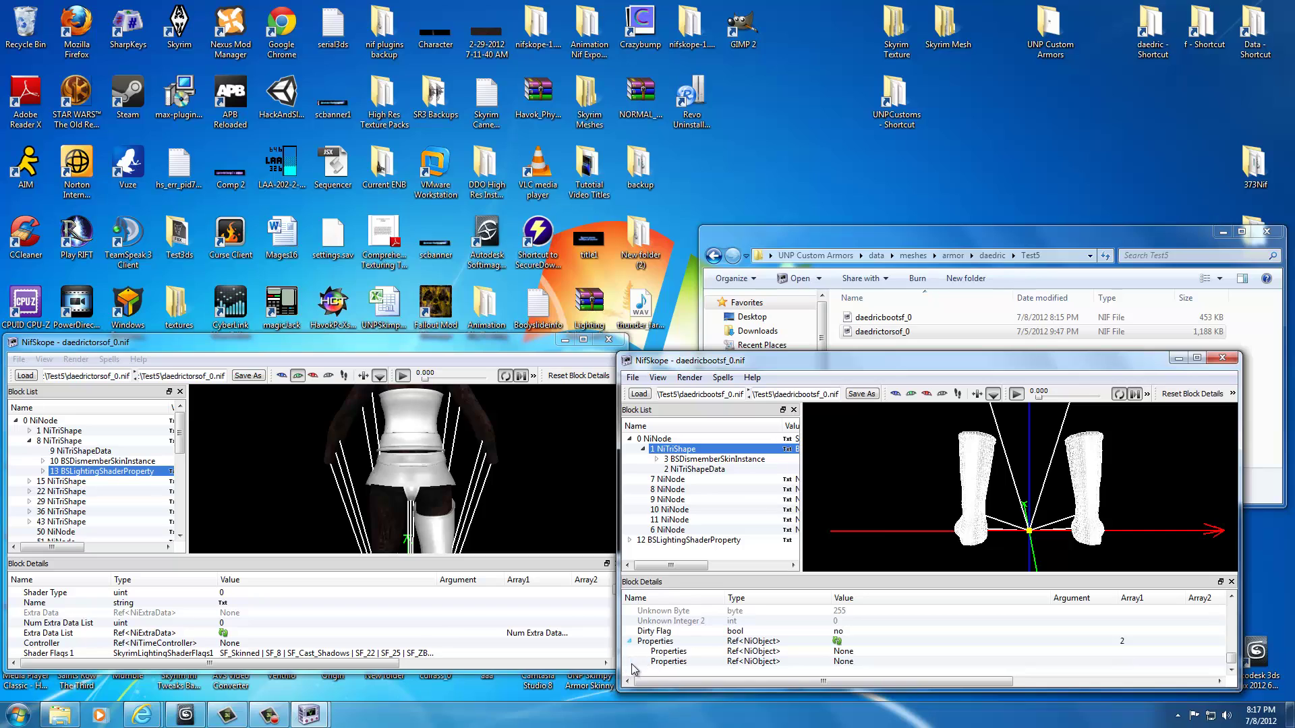
{"action": "left_click", "coordinate": [840, 653]}
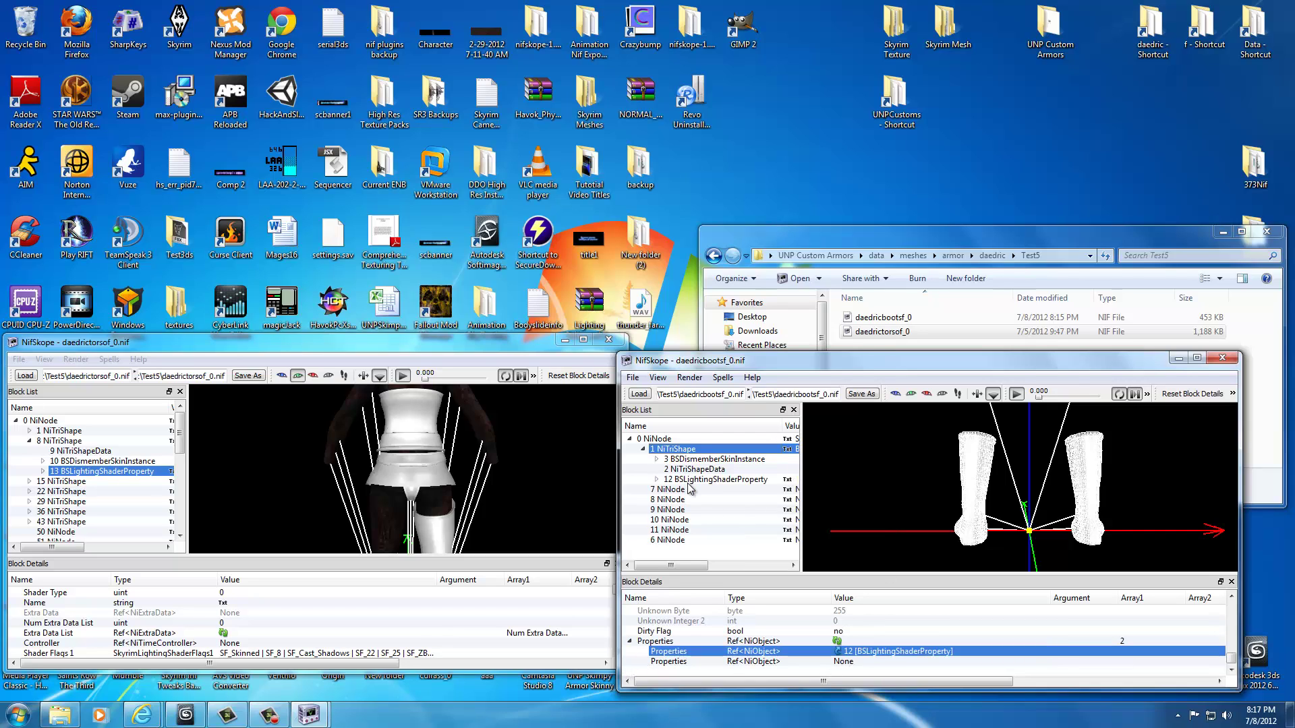
Expand the texture paths of the BSShaderTextureSet under the boots' BSLightingShaderProperty and minimize the daedrictorsof_0 window
{"action": "left_click", "coordinate": [668, 480]}
{"action": "left_click", "coordinate": [699, 490]}
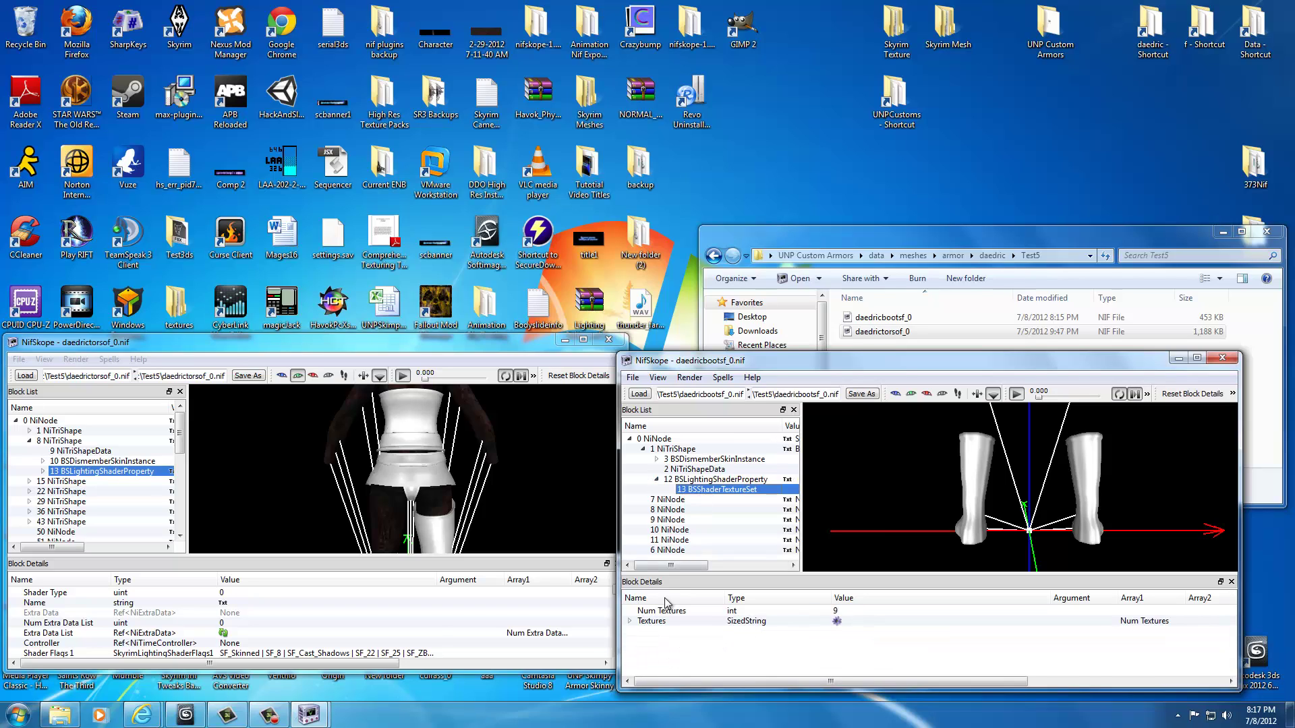
{"action": "left_click", "coordinate": [631, 622]}
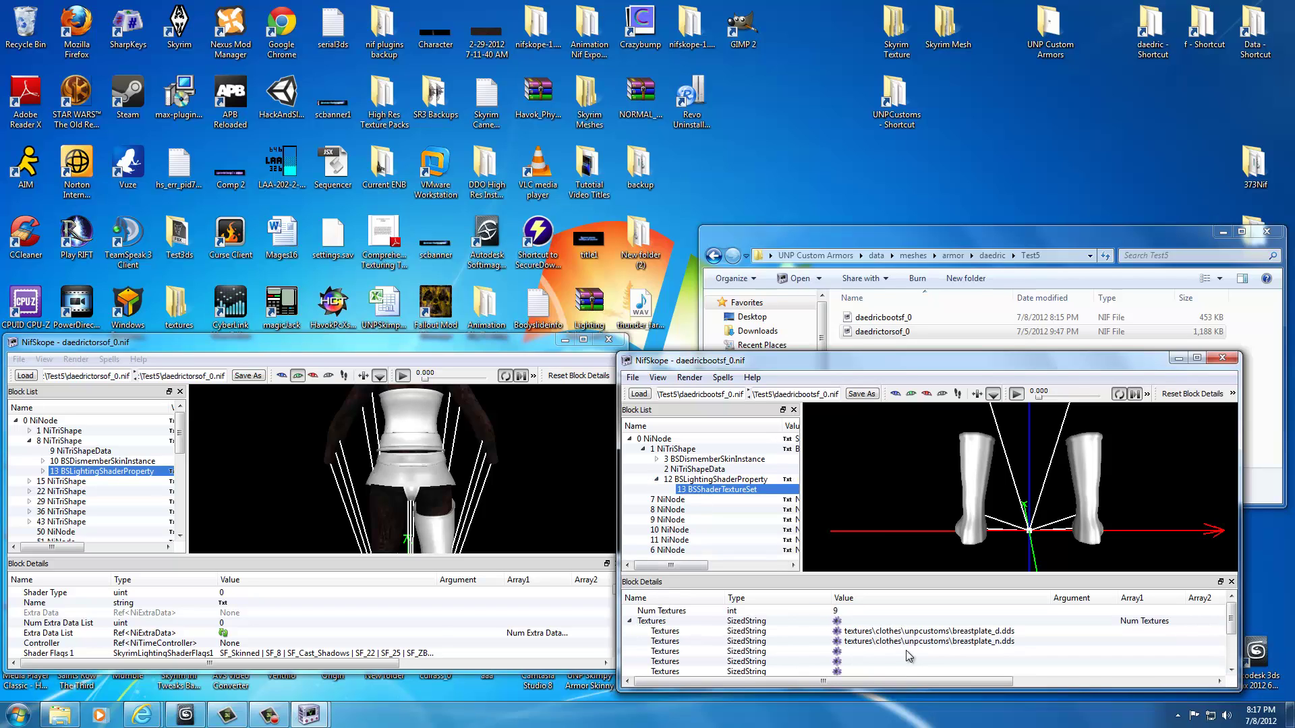
{"action": "left_click", "coordinate": [565, 342]}
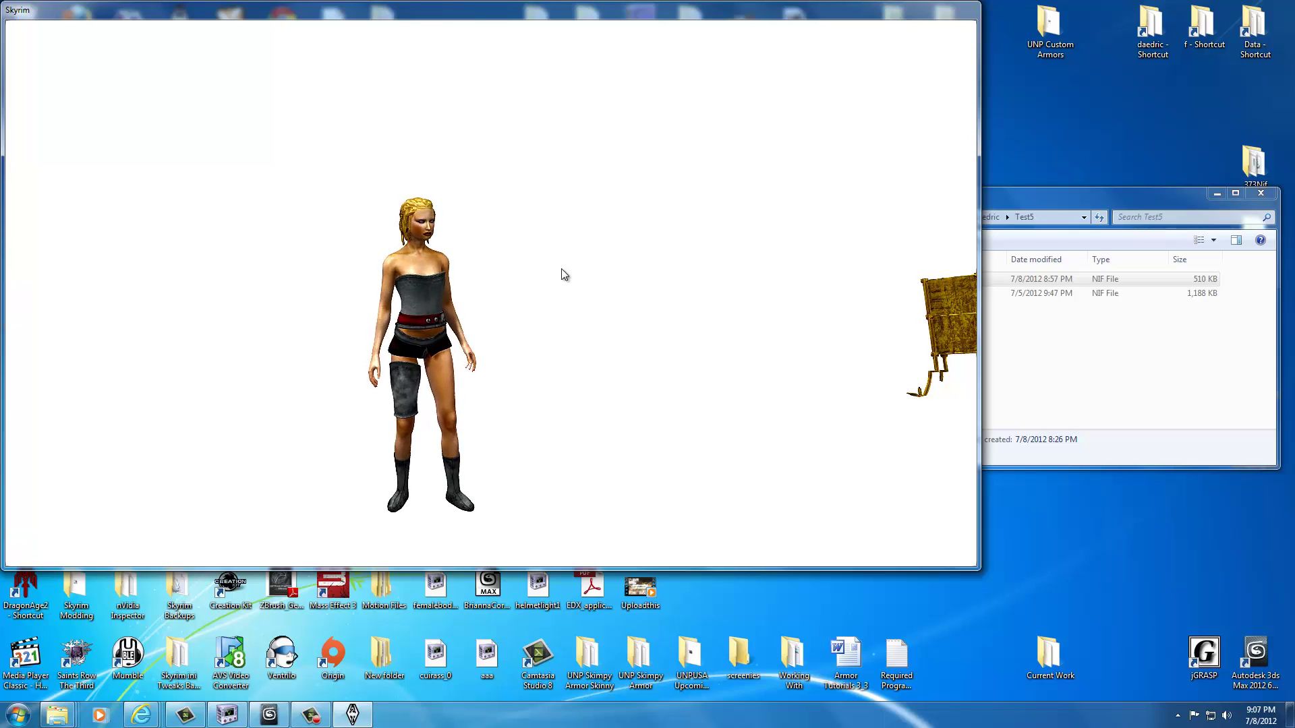
In Skyrim's console, enable the free camera with tfc and move in towards the character's boots
{"action": "key", "text": "grave"}
{"action": "type", "text": "tfc"}
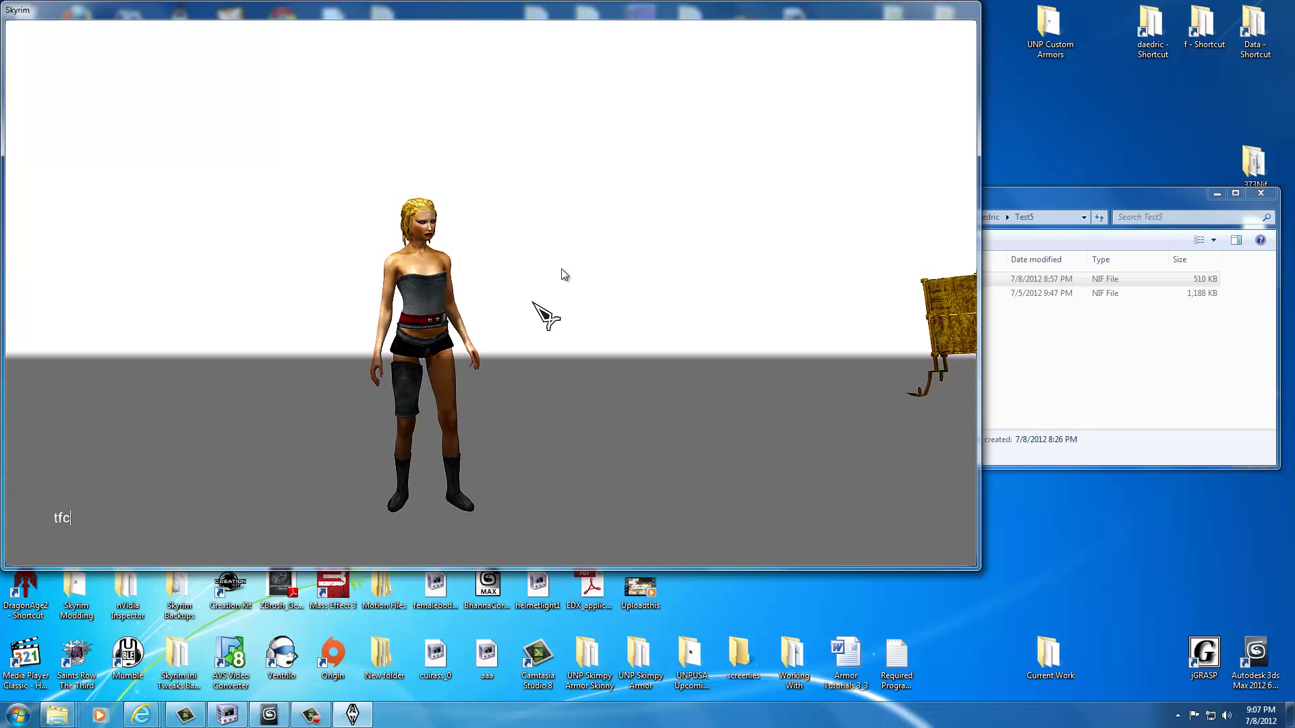
{"action": "key", "text": "Return"}
{"action": "key", "text": "grave"}
{"action": "key", "text": "w"}
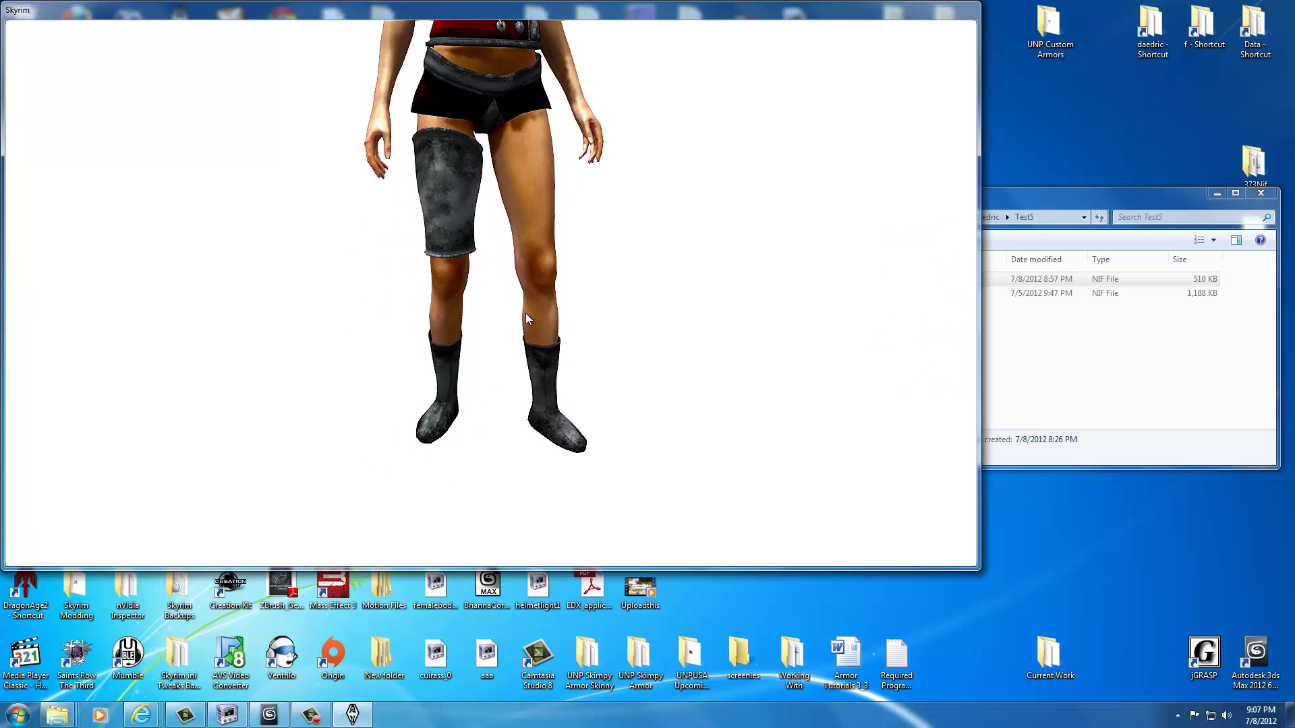
Set the free camera speed with the console command sucsm 2 and move around the boots to inspect them up close
{"action": "key", "text": "grave"}
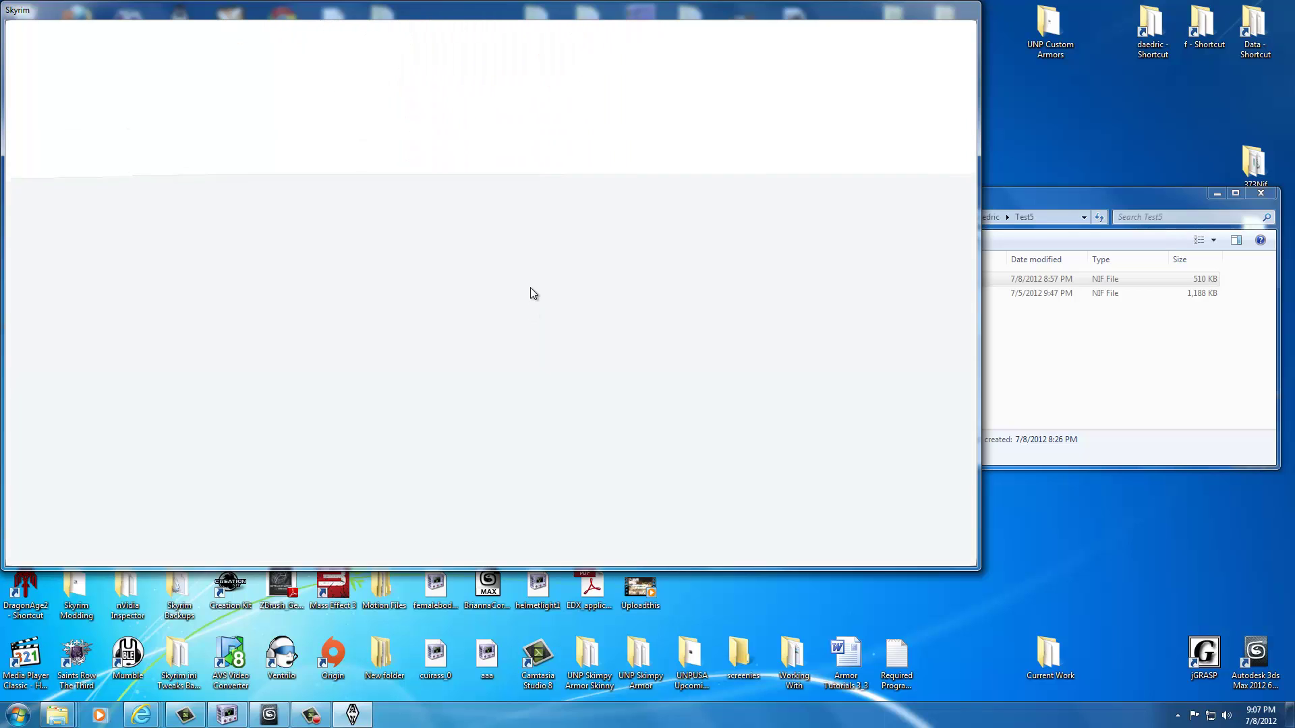
{"action": "key", "text": "grave"}
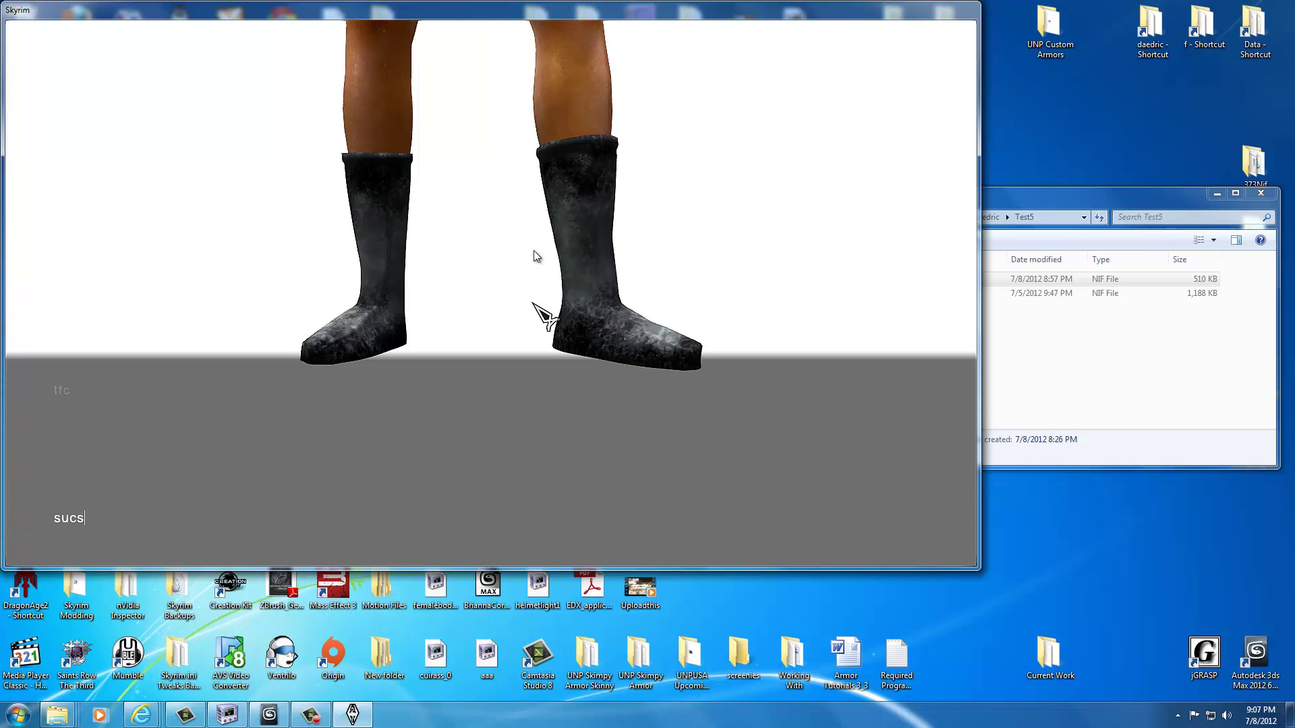
{"action": "type", "text": "sucsm 2"}
{"action": "key", "text": "Return"}
{"action": "key", "text": "grave"}
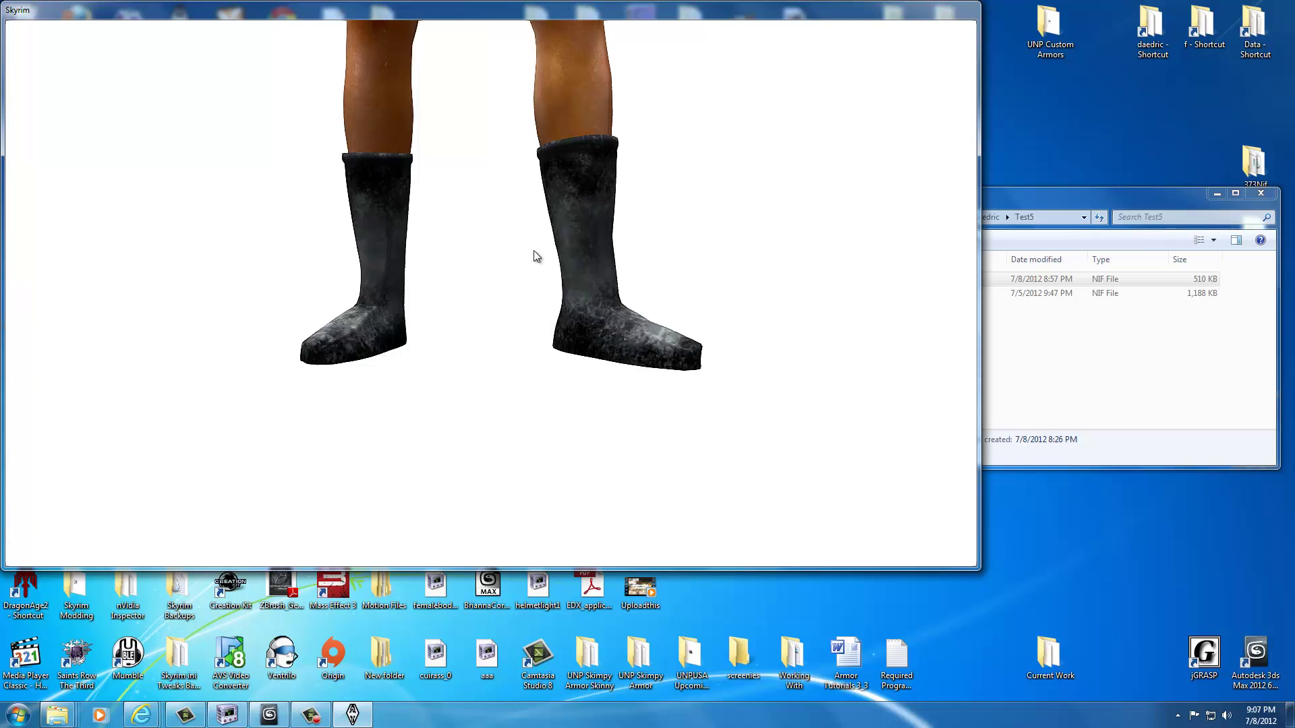
{"action": "key", "text": "w"}
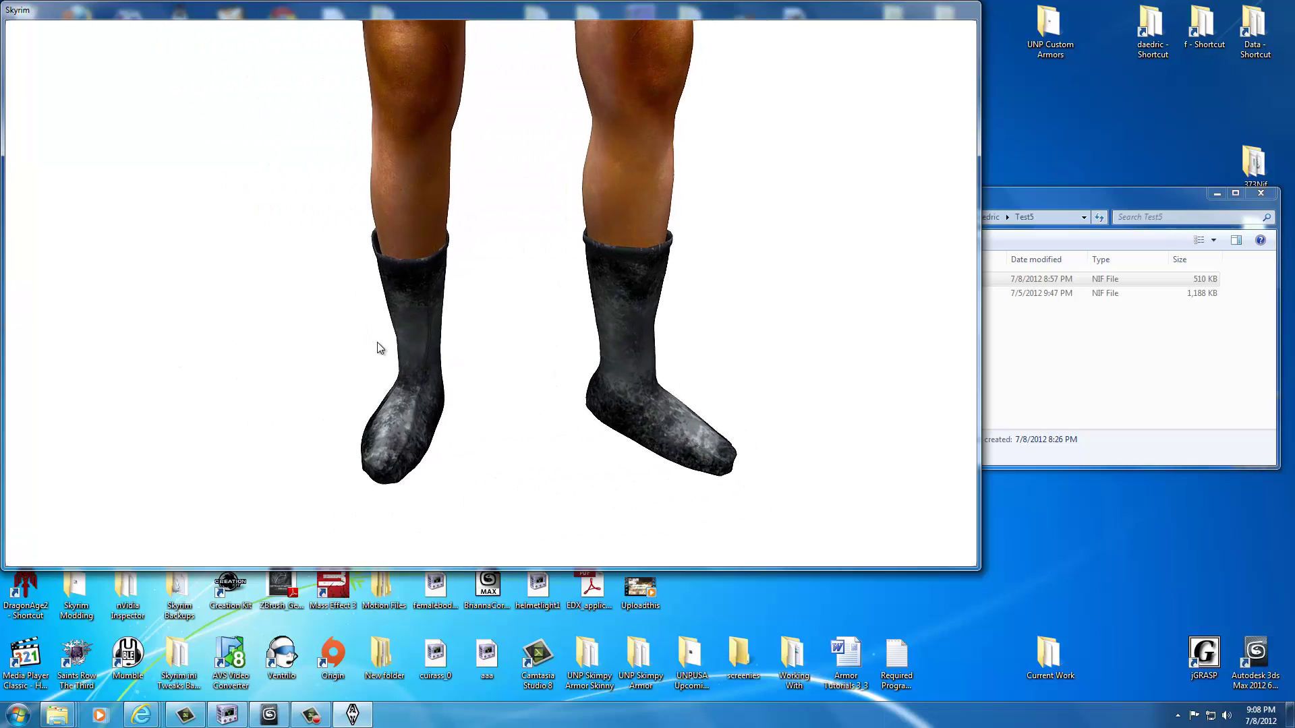
Inspect the fit and texture of both boots from several angles and distances, including a full-body view of the character
{"action": "scroll", "coordinate": [250, 336], "scroll_direction": "down", "scroll_amount": 3}
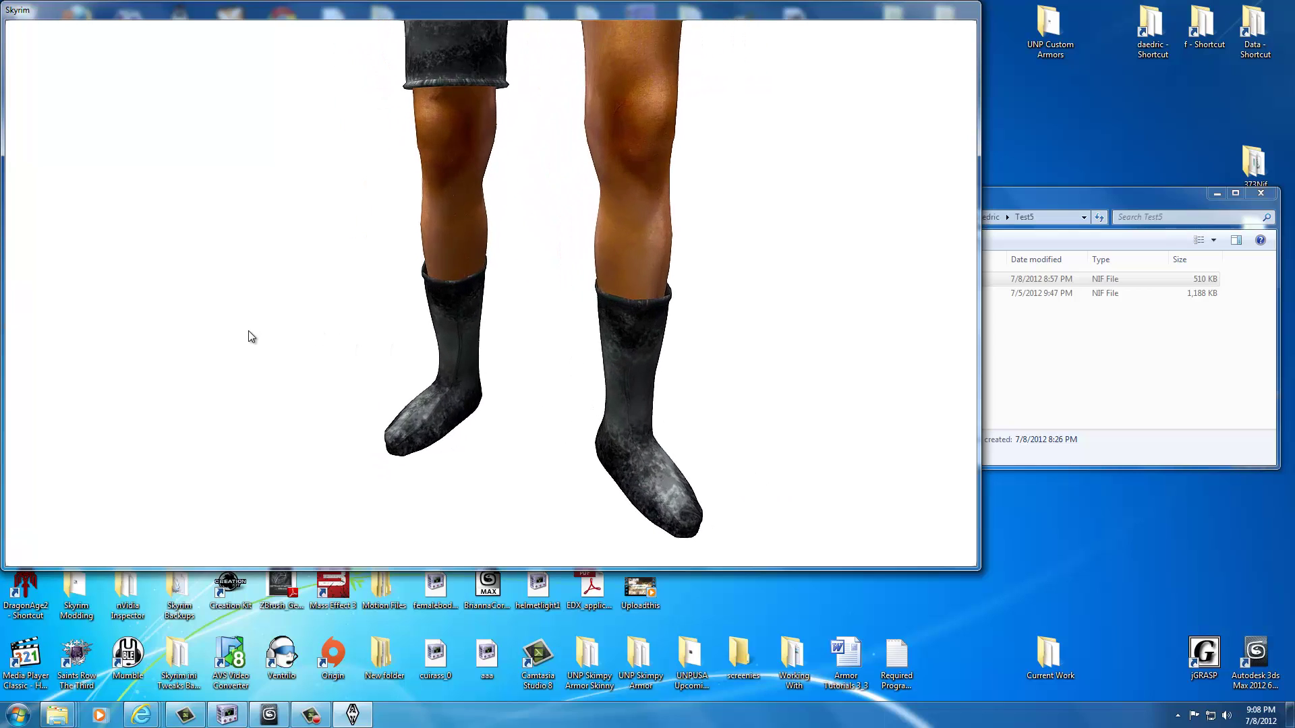
{"action": "scroll", "coordinate": [283, 337], "scroll_direction": "up", "scroll_amount": 5}
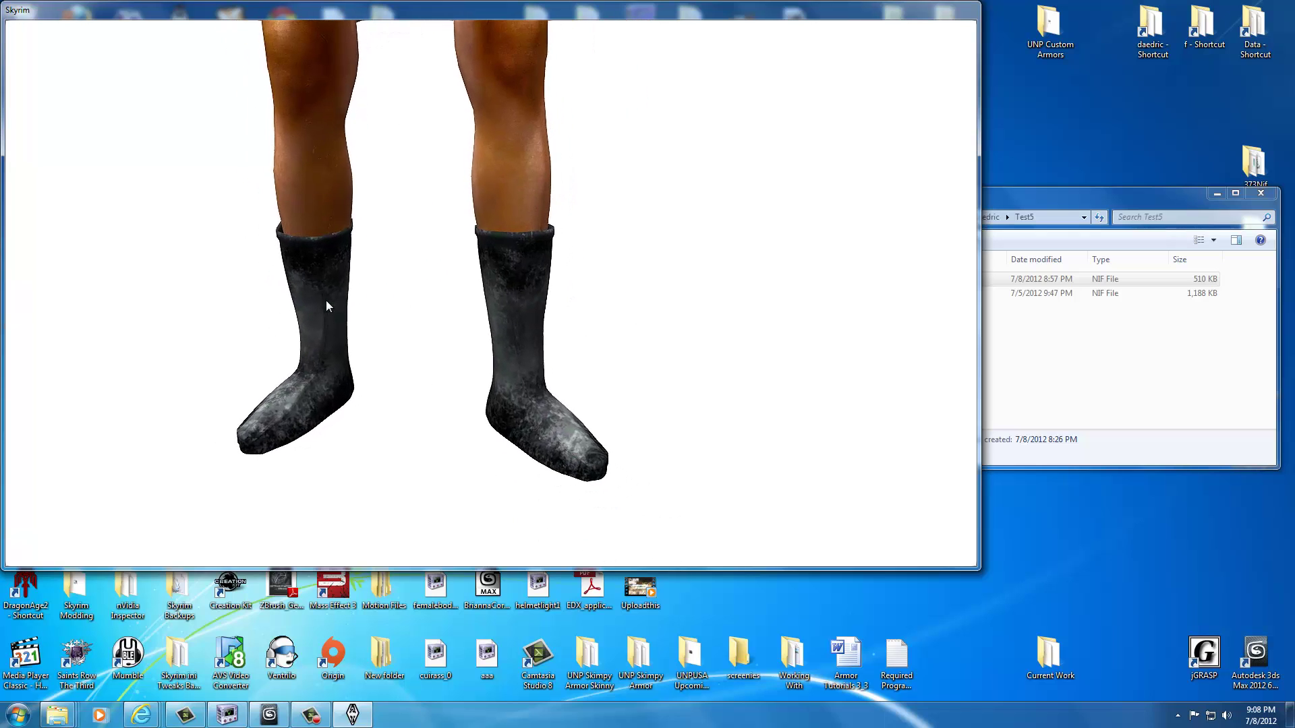
{"action": "scroll", "coordinate": [326, 301], "scroll_direction": "down", "scroll_amount": 3}
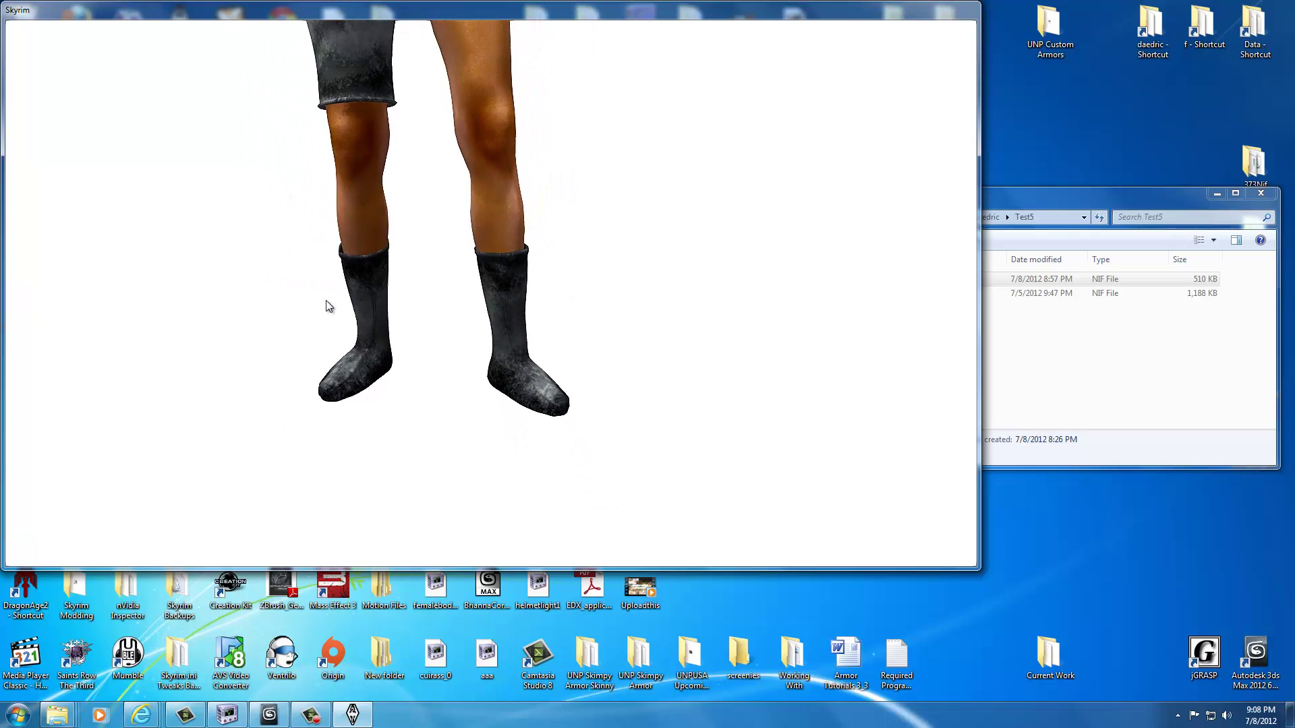
{"action": "scroll", "coordinate": [326, 306], "scroll_direction": "down", "scroll_amount": 3}
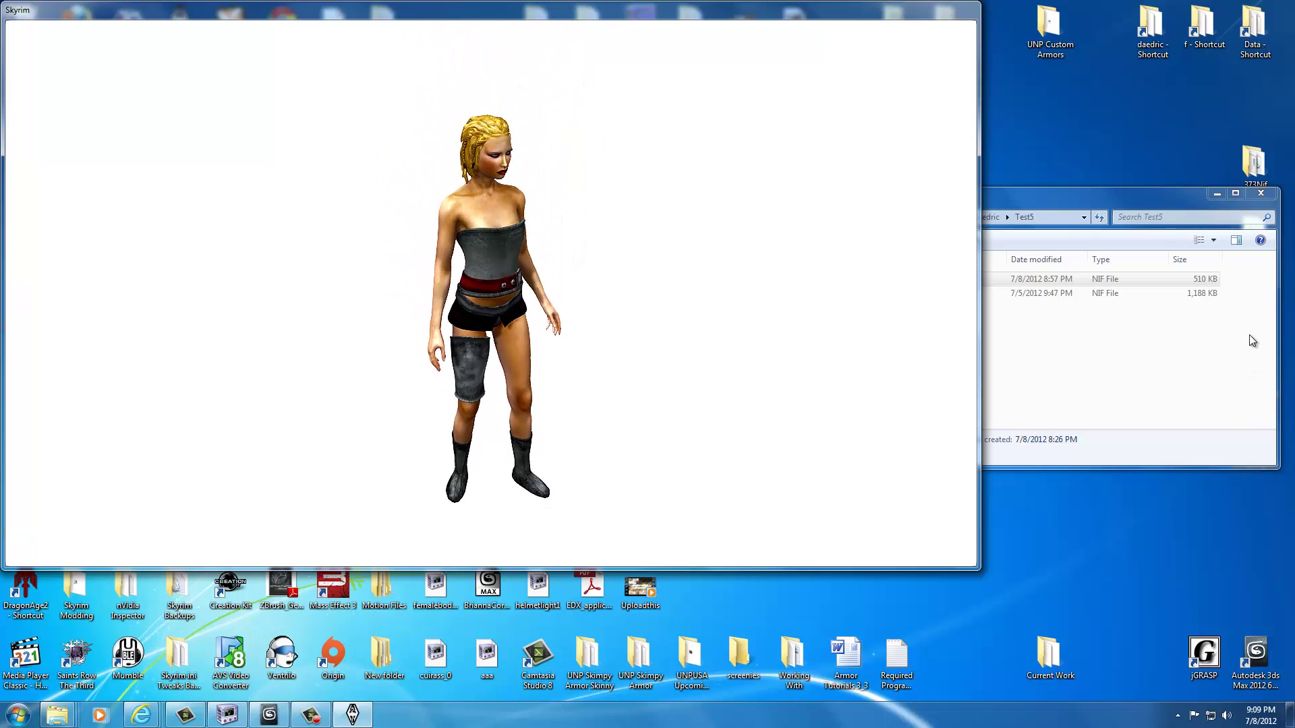
{"action": "key", "text": "grave"}
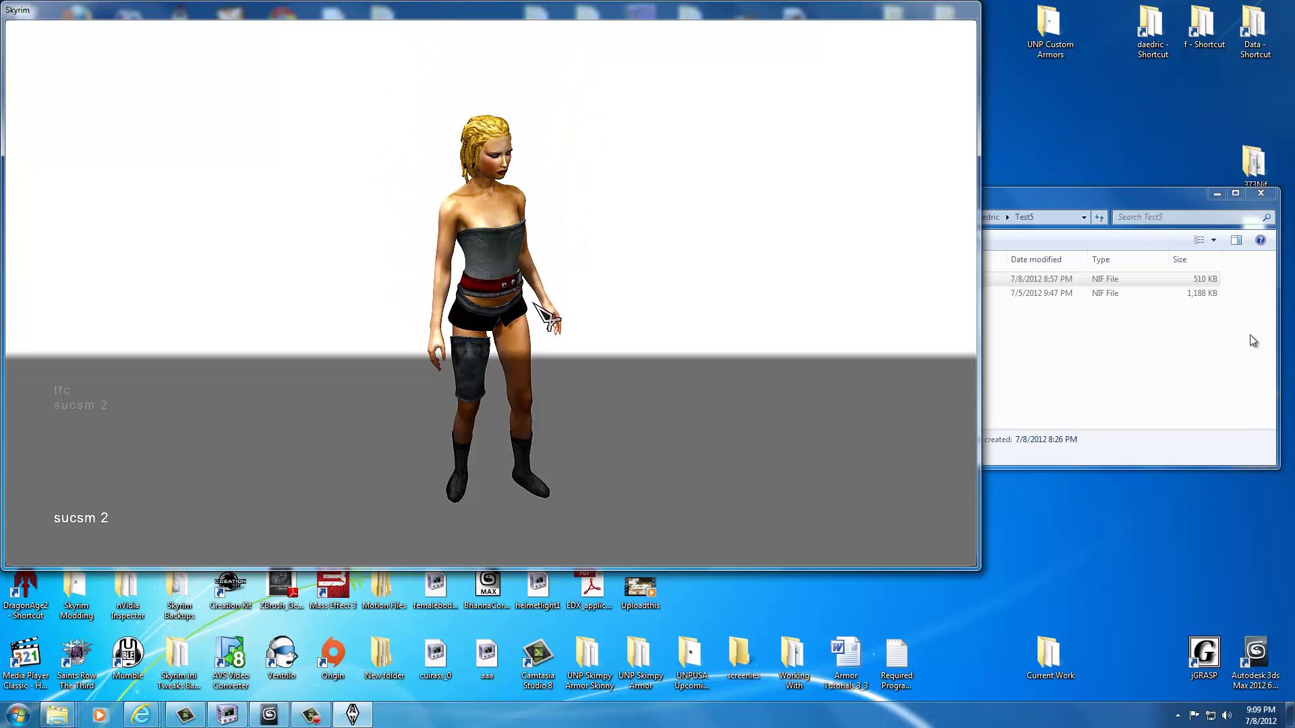
{"action": "key", "text": "grave"}
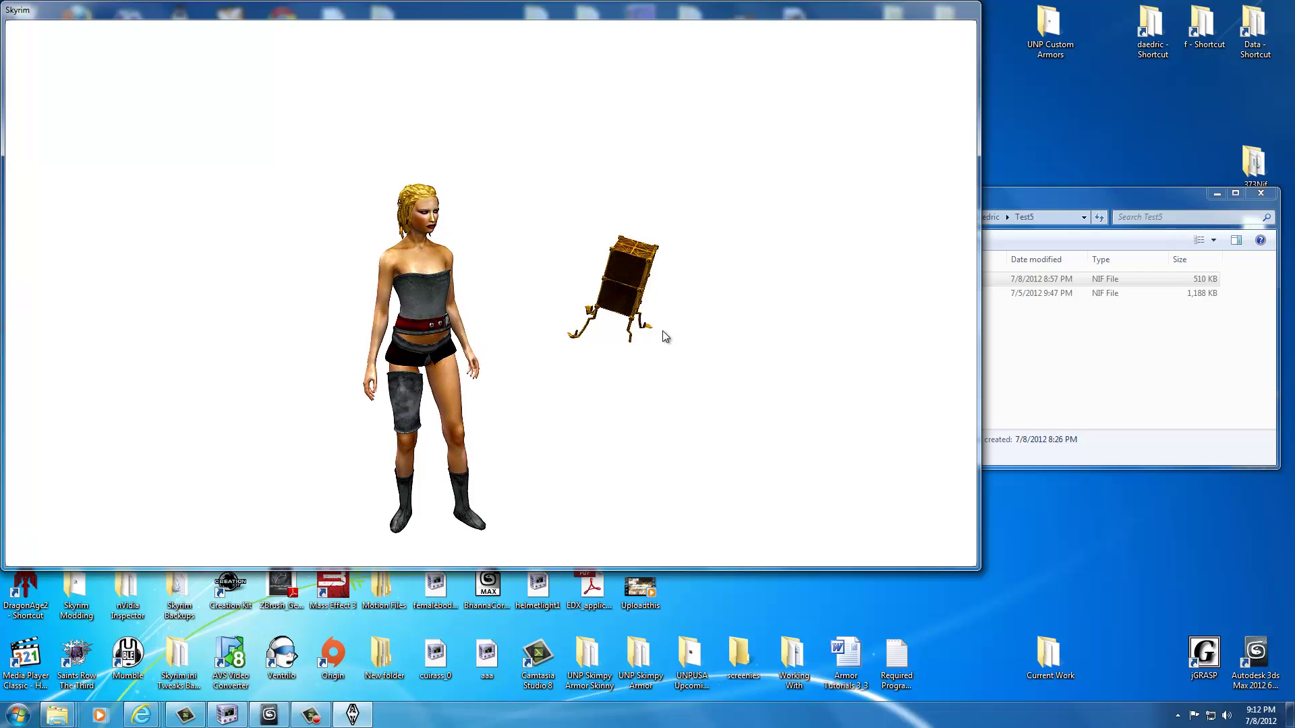
Examine the character's complete outfit from behind, the side and the front, checking the boots together with the other armor pieces
{"action": "scroll", "coordinate": [662, 331], "scroll_direction": "up", "scroll_amount": 3}
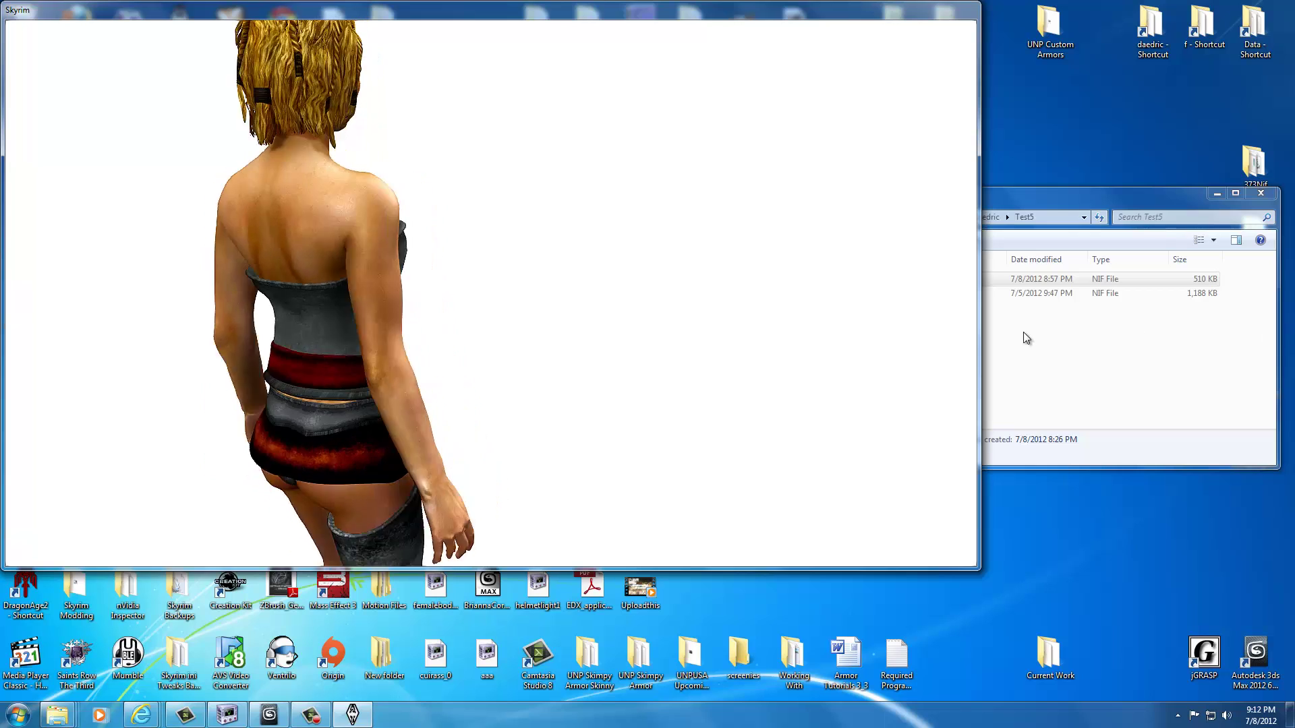
{"action": "scroll", "coordinate": [482, 316], "scroll_direction": "down", "scroll_amount": 5}
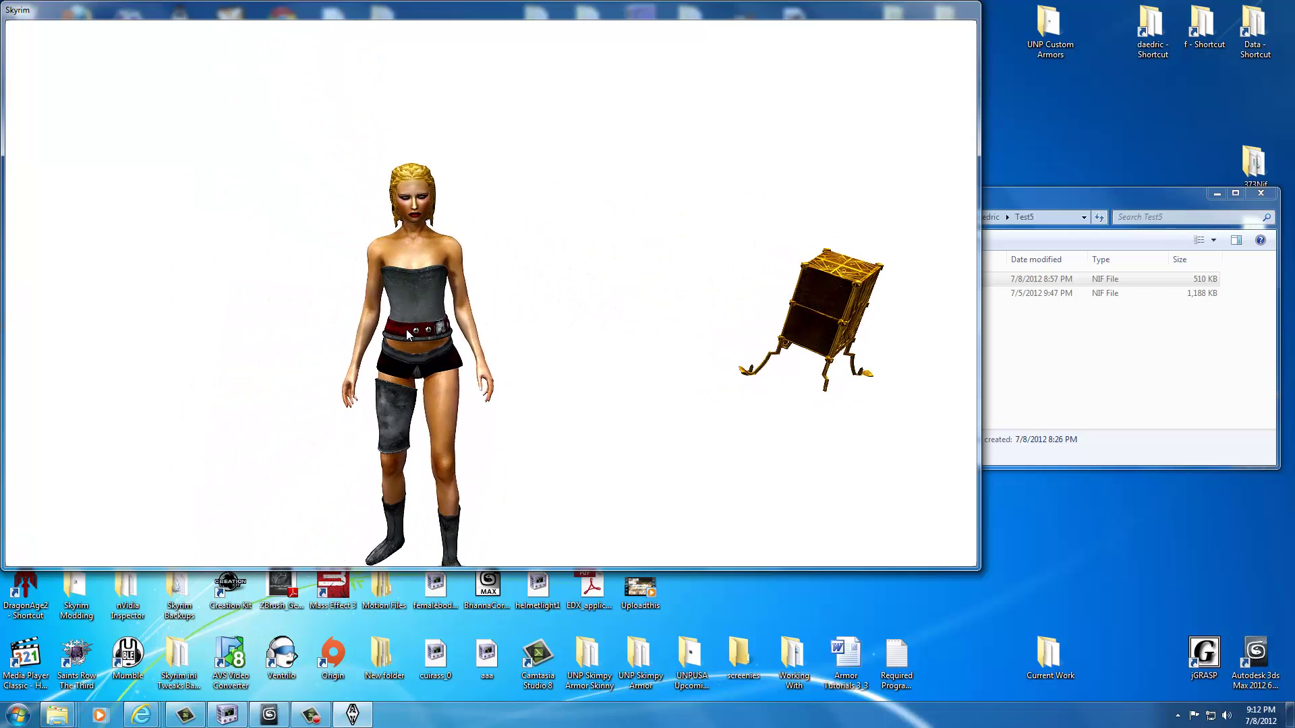
{"action": "scroll", "coordinate": [406, 335], "scroll_direction": "down", "scroll_amount": 1}
{"action": "scroll", "coordinate": [461, 341], "scroll_direction": "up", "scroll_amount": 3}
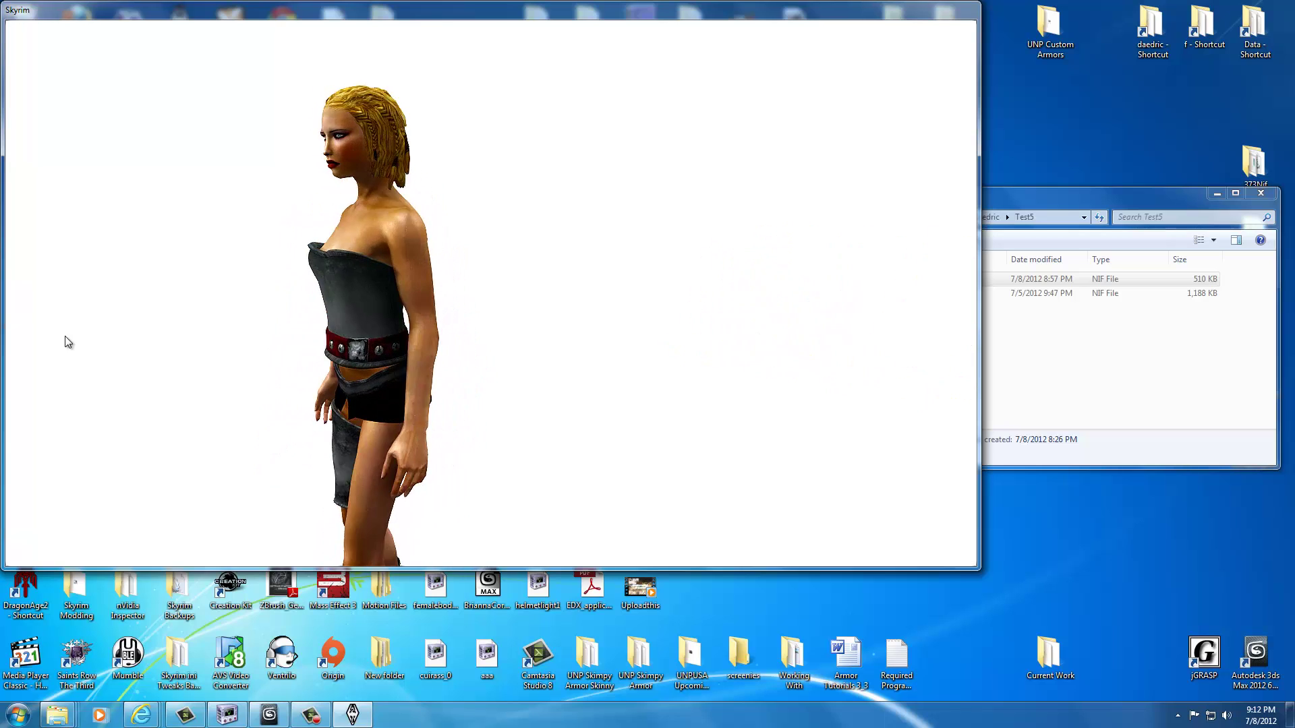
{"action": "scroll", "coordinate": [591, 338], "scroll_direction": "down", "scroll_amount": 3}
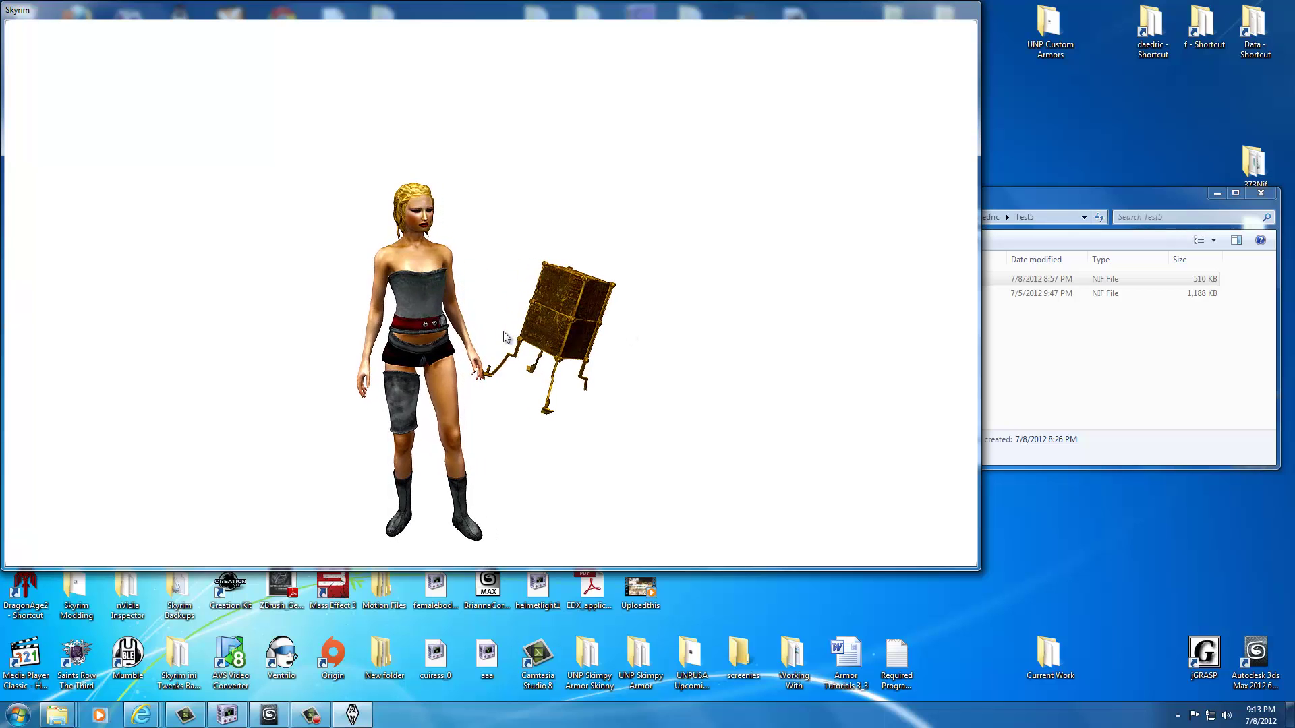
{"action": "left_click_drag", "start_coordinate": [744, 337], "coordinate": [450, 292]}
{"action": "scroll", "coordinate": [587, 344], "scroll_direction": "up", "scroll_amount": 3}
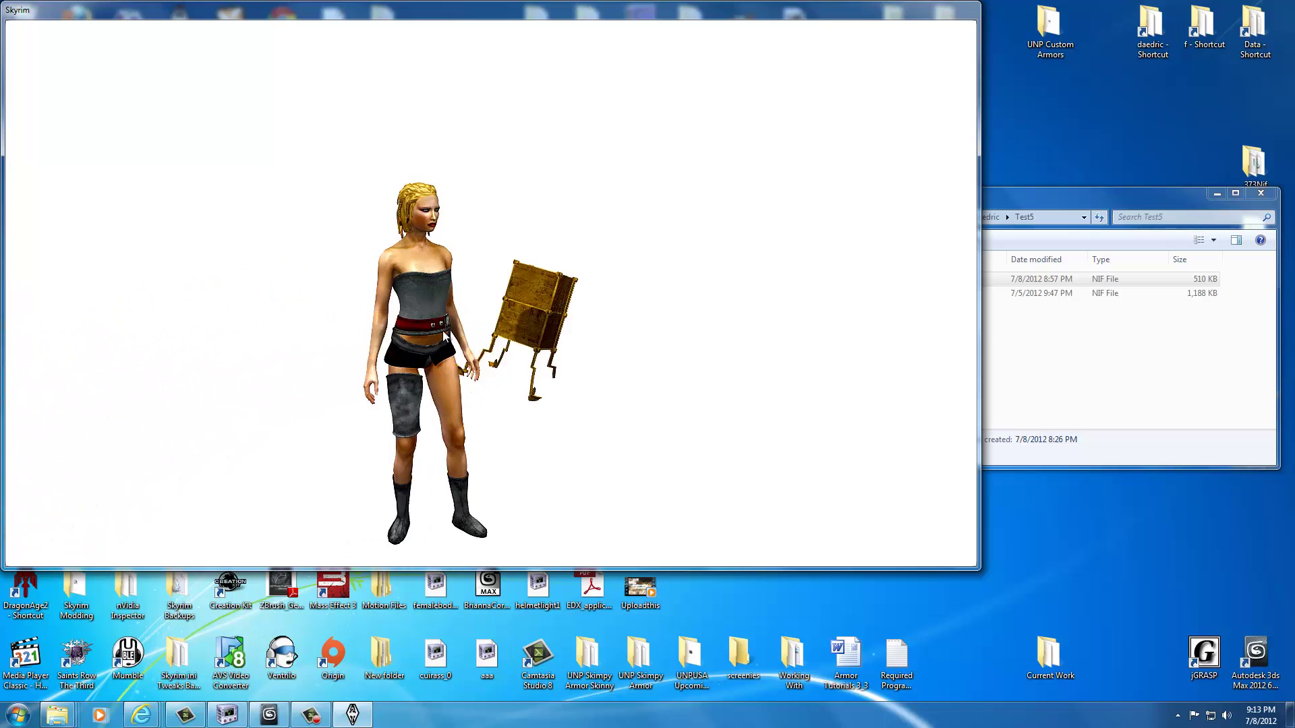
{"action": "scroll", "coordinate": [561, 307], "scroll_direction": "up", "scroll_amount": 2}
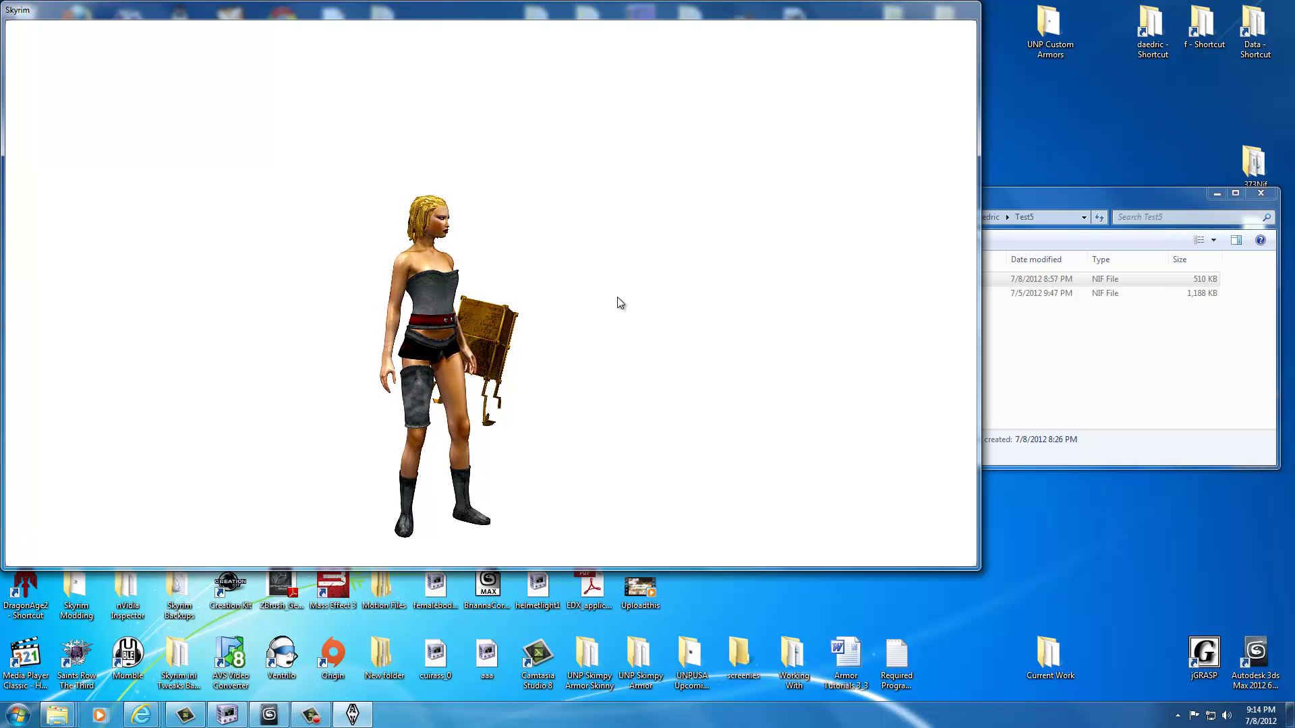
{"action": "left_click_drag", "start_coordinate": [606, 296], "coordinate": [474, 309]}
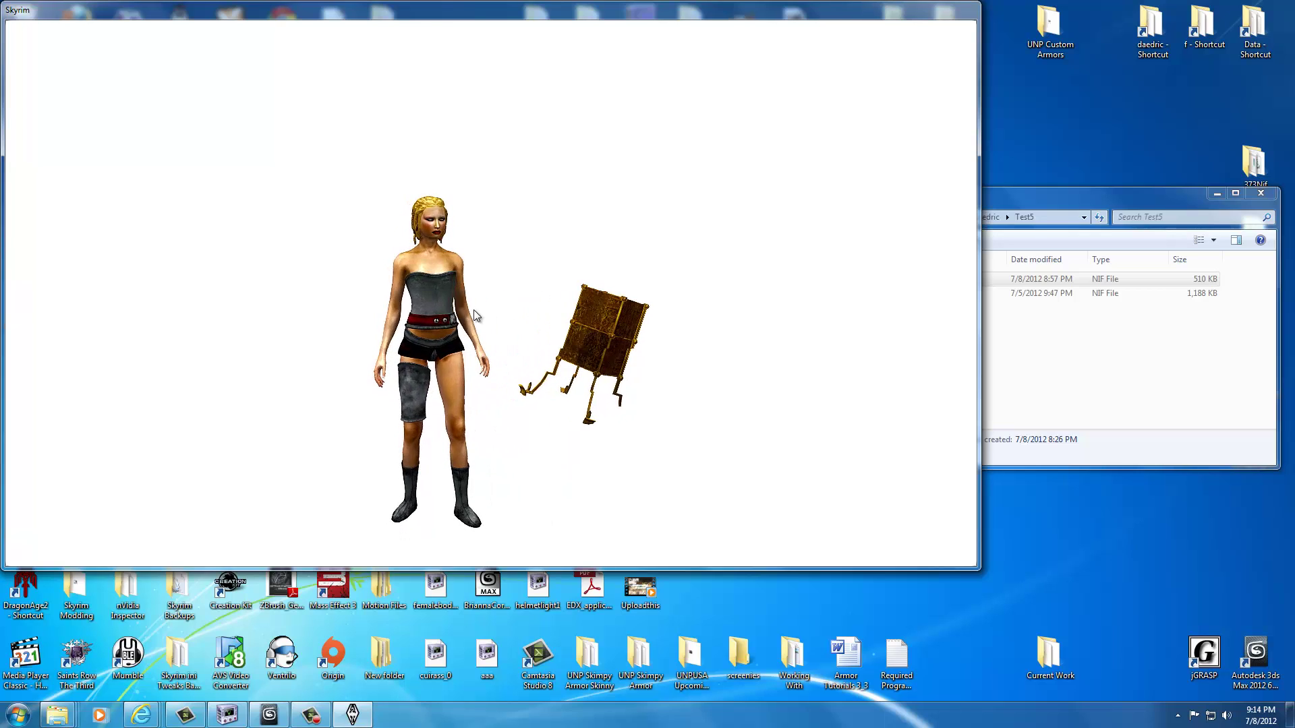
{"action": "scroll", "coordinate": [473, 310], "scroll_direction": "up", "scroll_amount": 3}
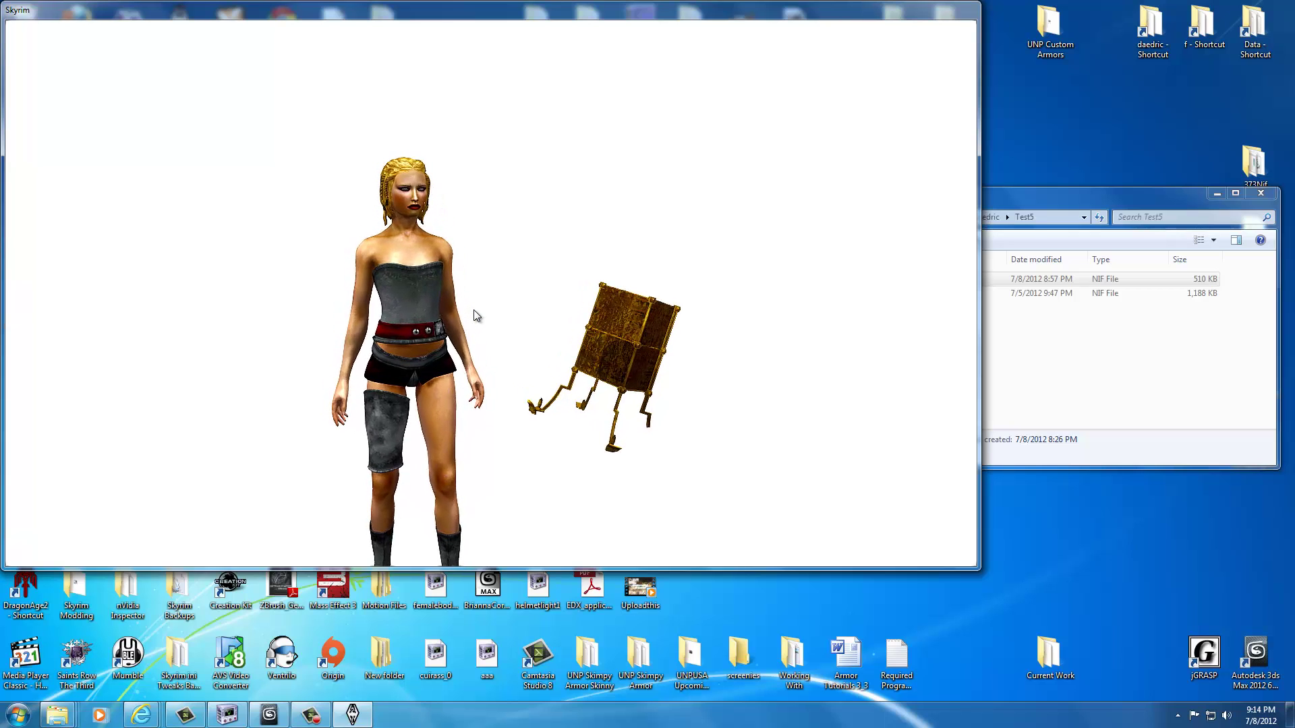
{"action": "scroll", "coordinate": [419, 317], "scroll_direction": "down", "scroll_amount": 2}
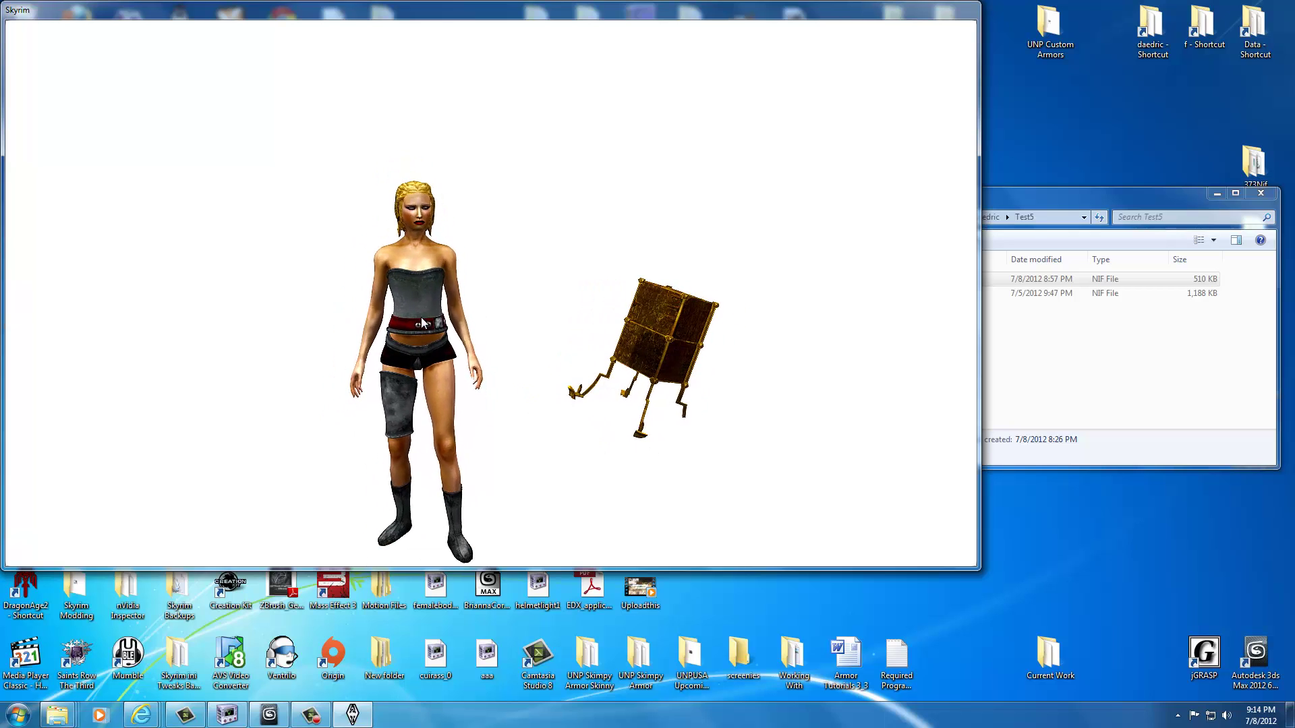
{"action": "scroll", "coordinate": [421, 317], "scroll_direction": "down", "scroll_amount": 2}
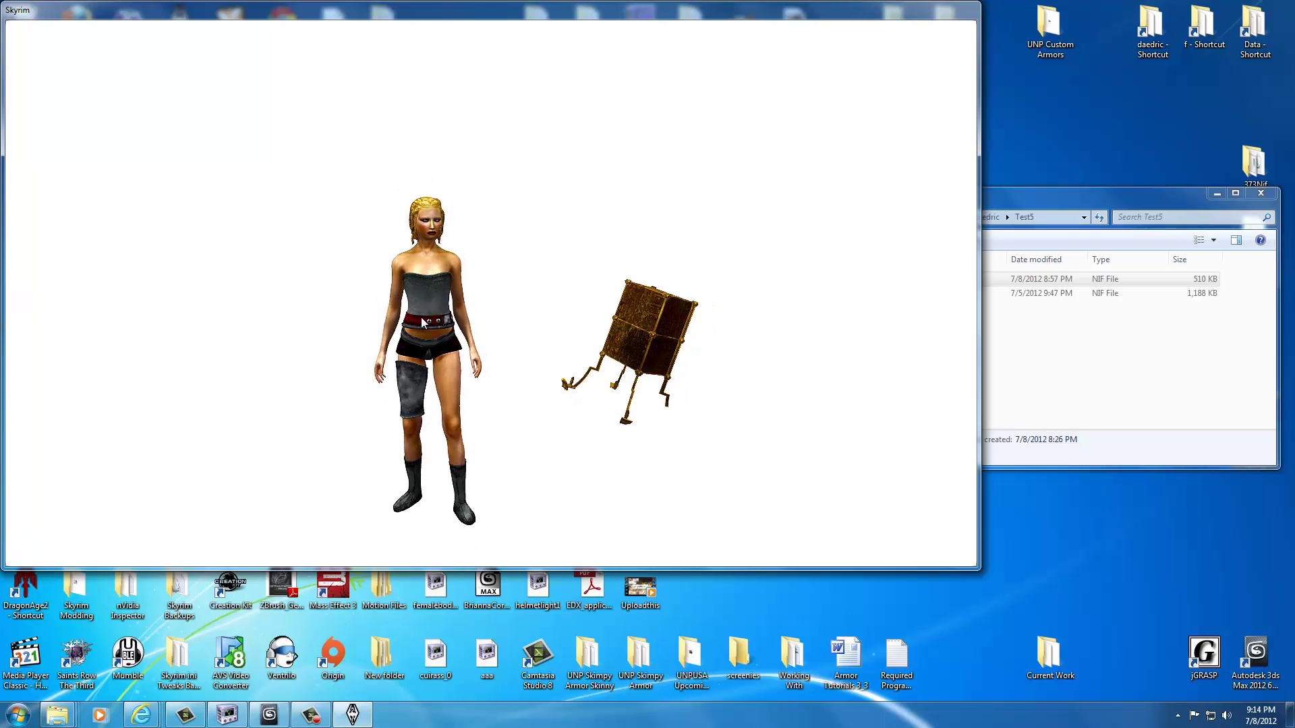
{"action": "left_click_drag", "start_coordinate": [421, 317], "coordinate": [514, 324]}
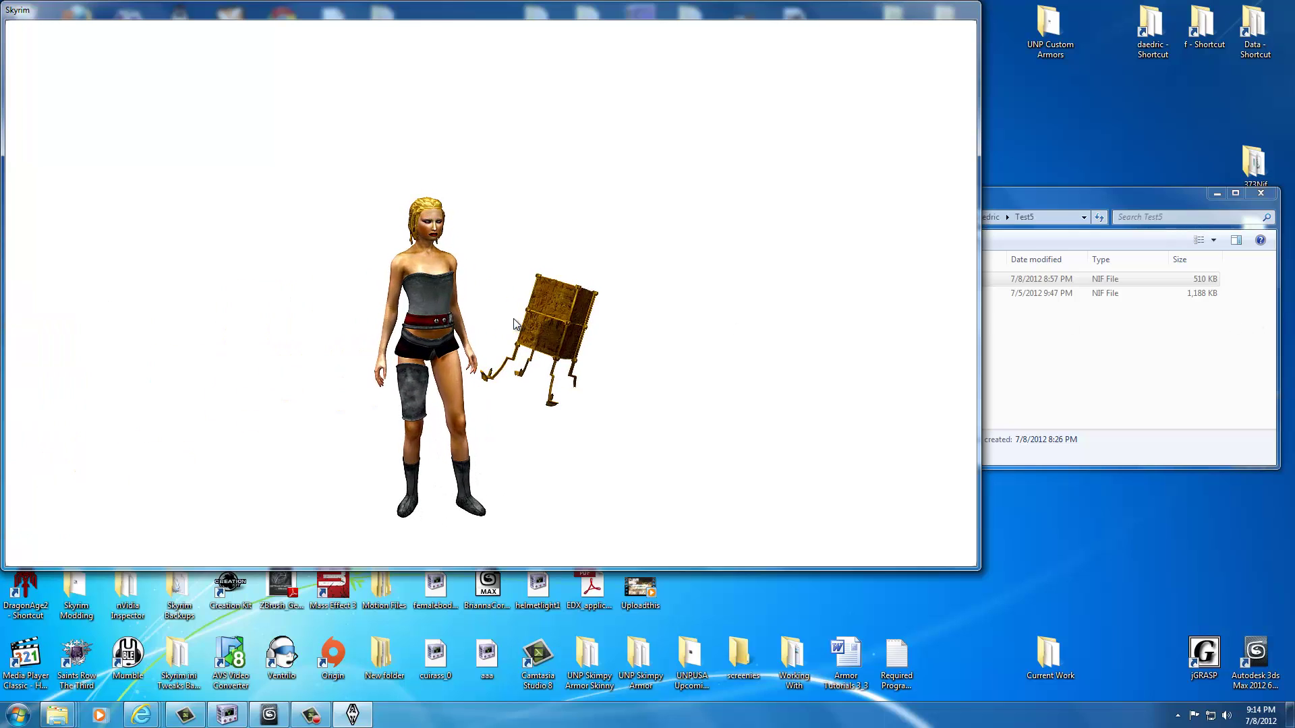